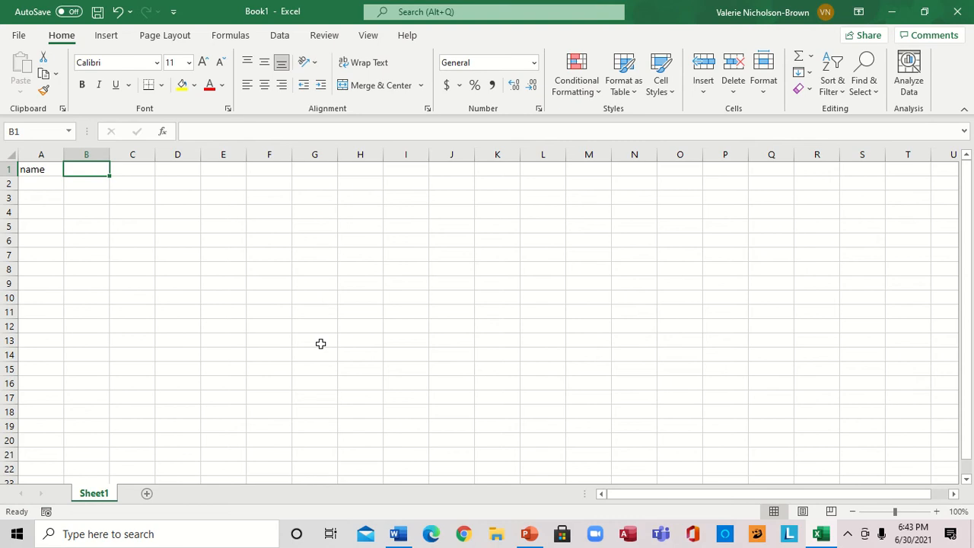
# Add the column headers firstname and lastname beside the name header in row 1
pyautogui.write('f')
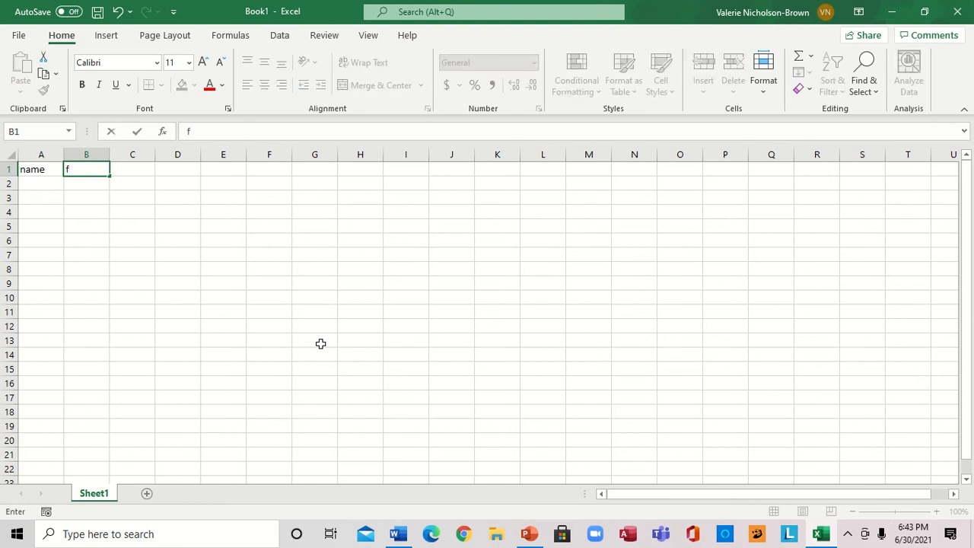
pyautogui.write('irstname')
pyautogui.press('Tab')
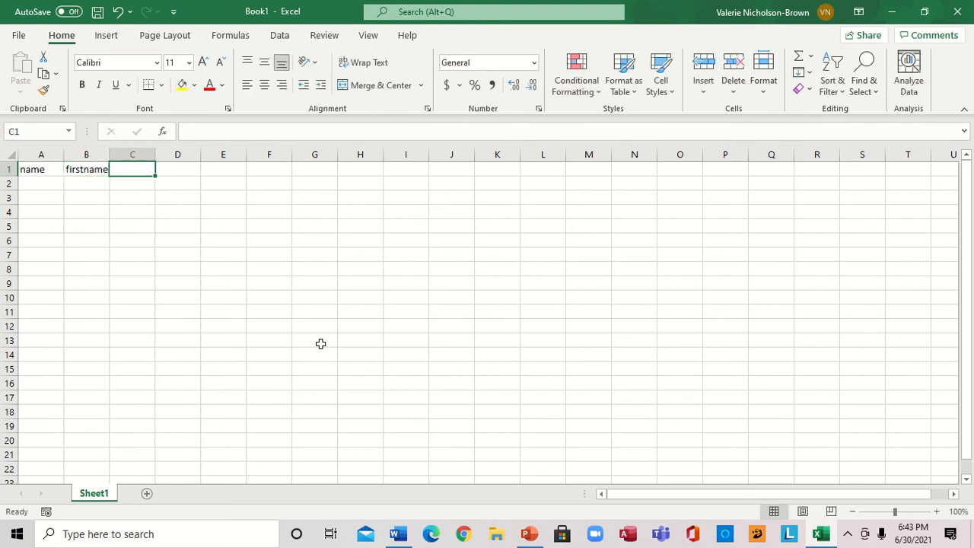
pyautogui.write('las')
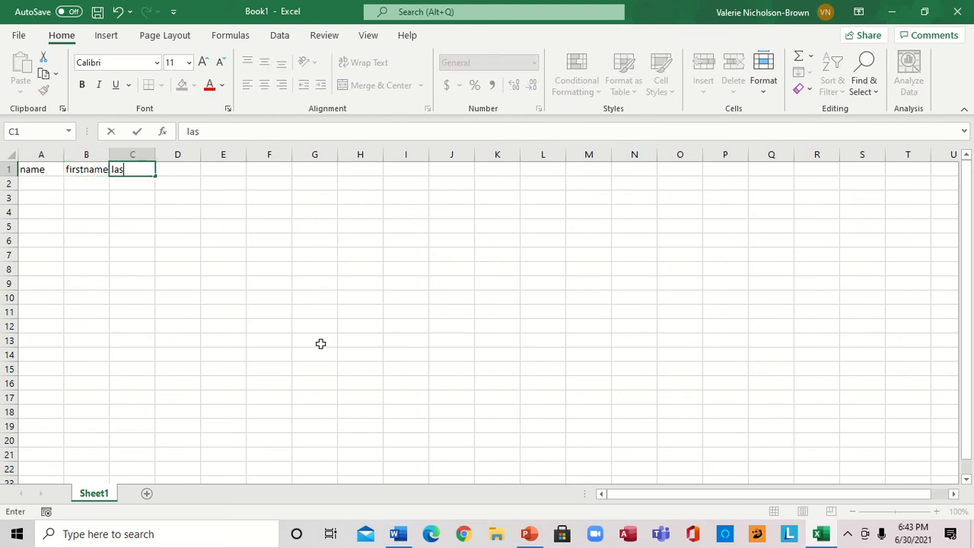
pyautogui.write('tname')
# Widen column A and enter the first sample full name under the name header in A2
pyautogui.click(39, 184)
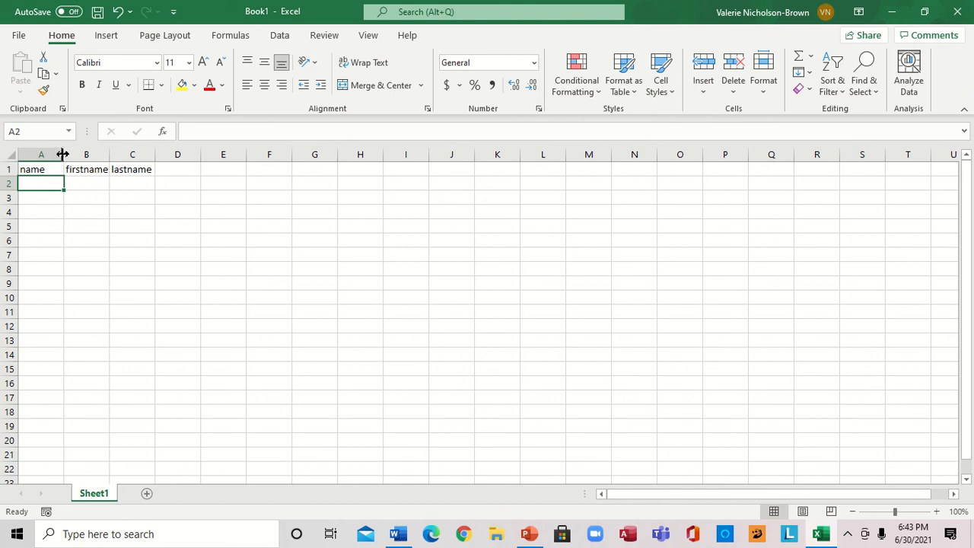
pyautogui.moveTo(63, 155); pyautogui.dragTo(114, 155)
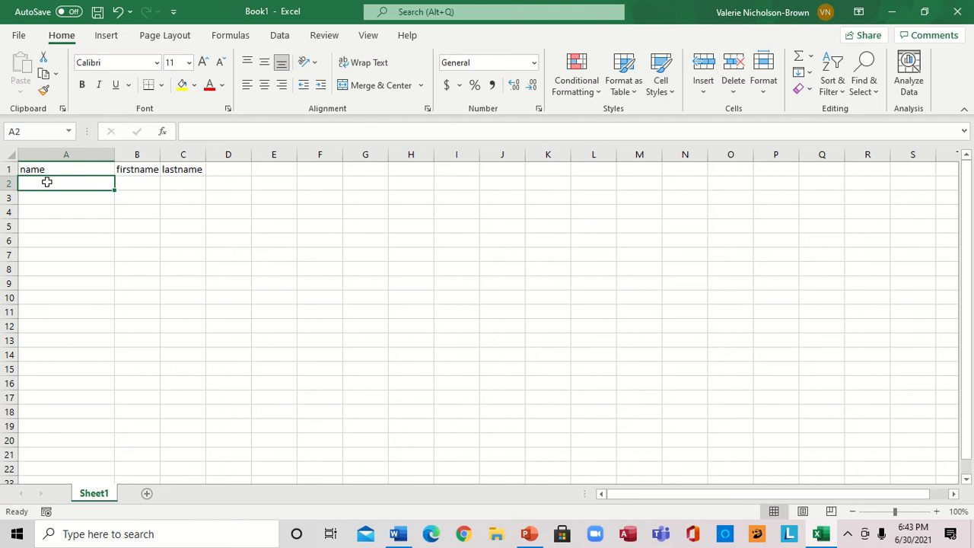
pyautogui.write('sop')
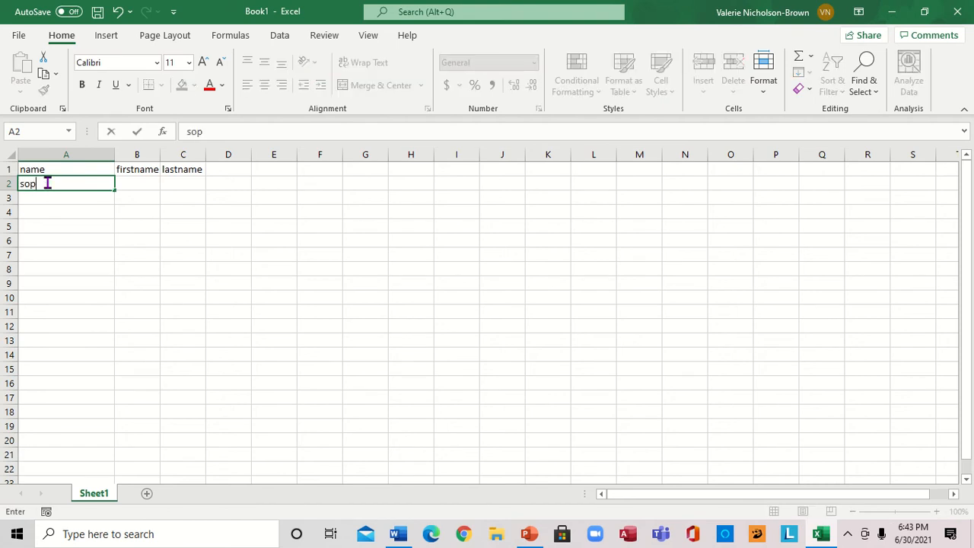
pyautogui.write('hia smith')
pyautogui.press('Return')
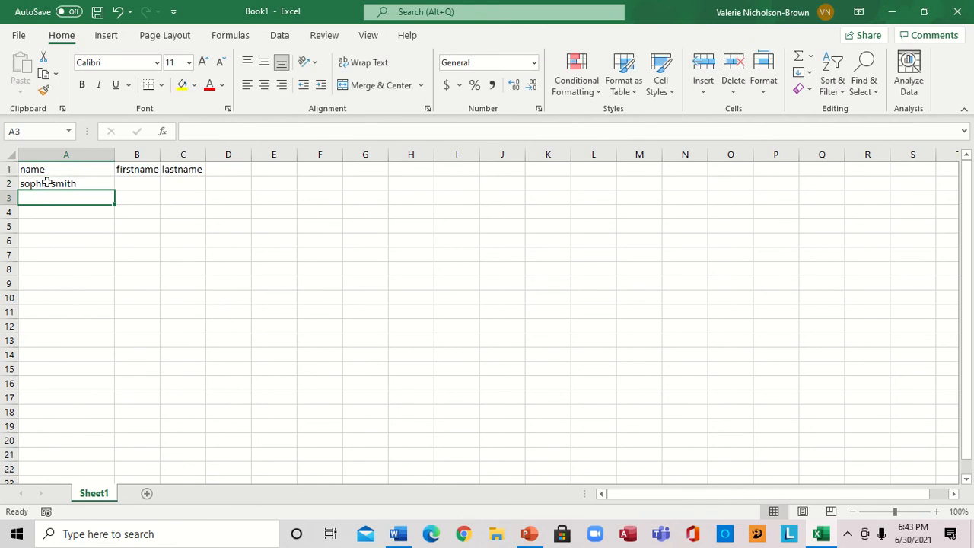
# Enter the second sample full name in A3
pyautogui.write('mor')
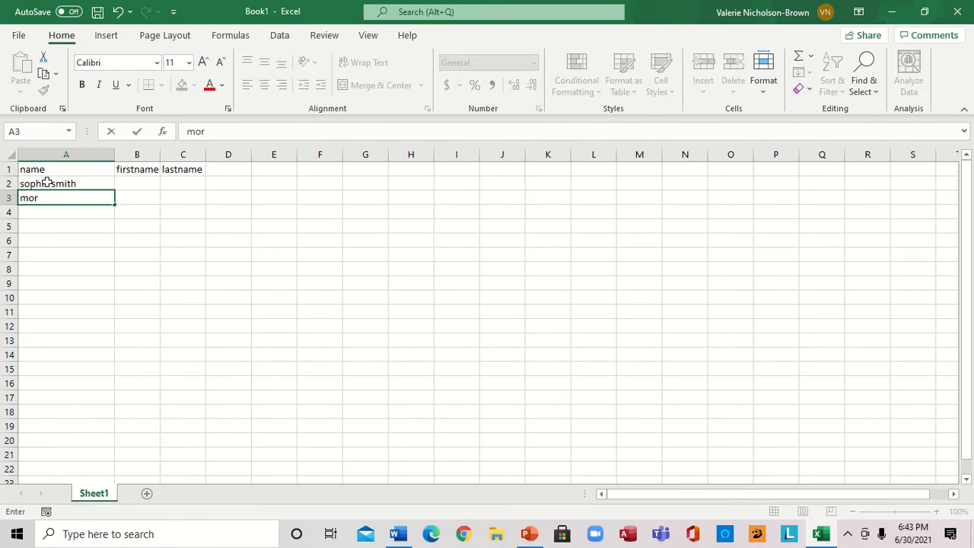
pyautogui.write('lon johnson')
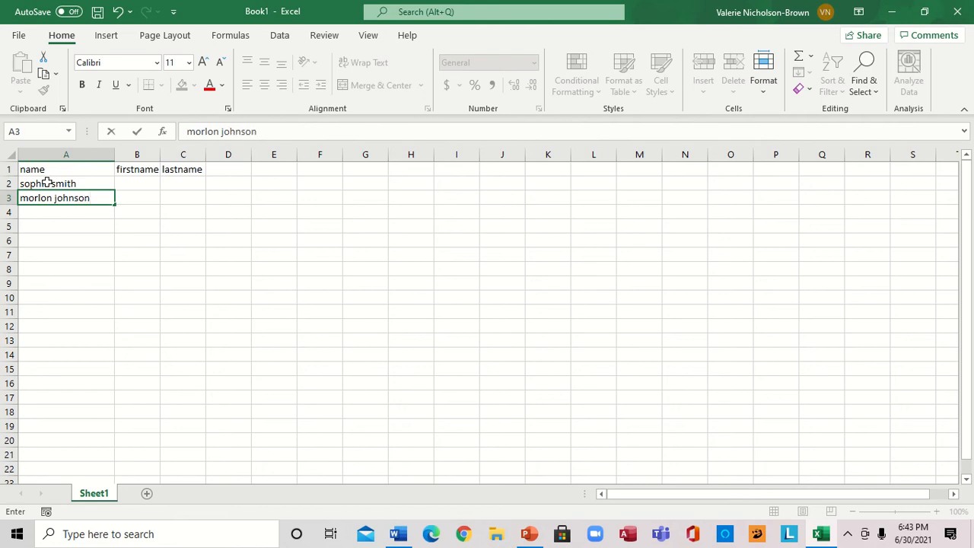
pyautogui.press('Return')
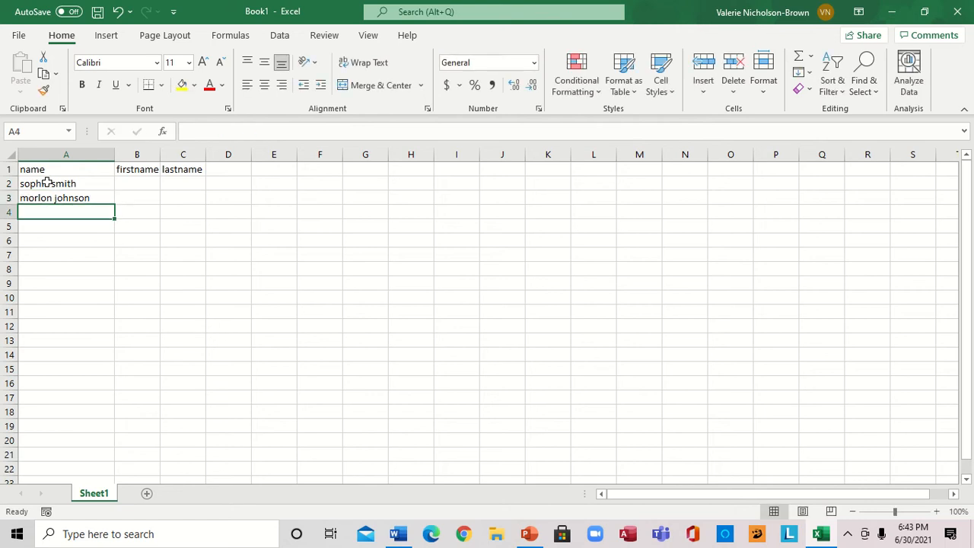
# Enter the third sample full name in A4
pyautogui.write('da')
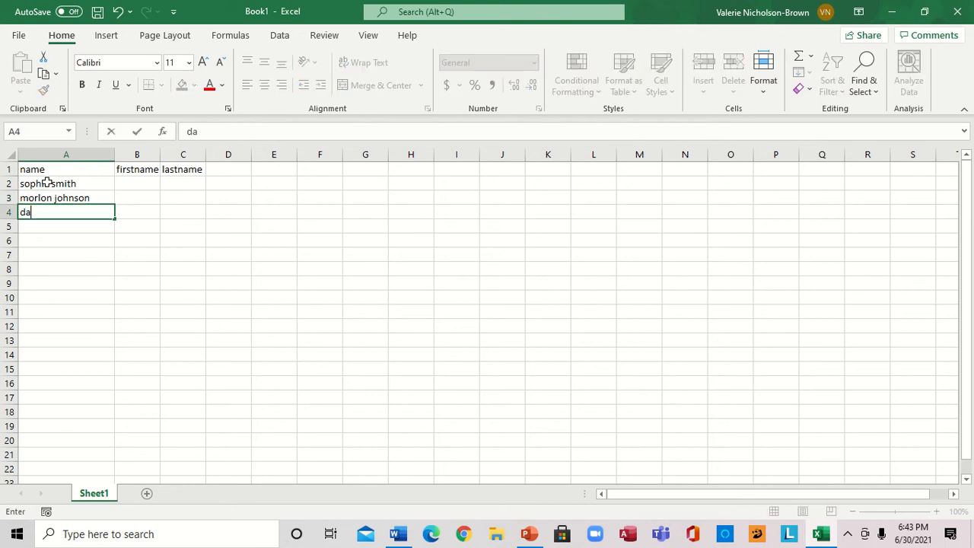
pyautogui.write('ve white')
pyautogui.press('Return')
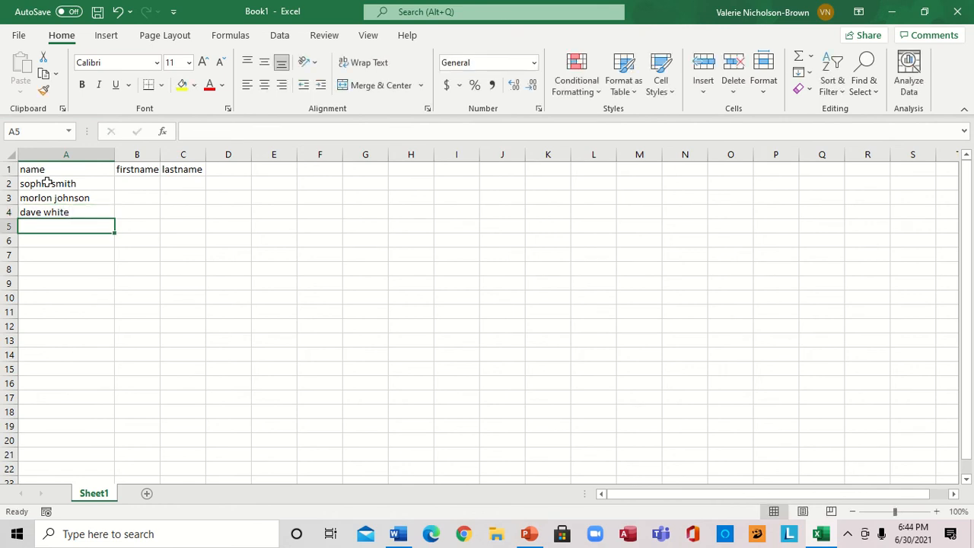
# Enter the fourth sample full name in A5
pyautogui.write('k')
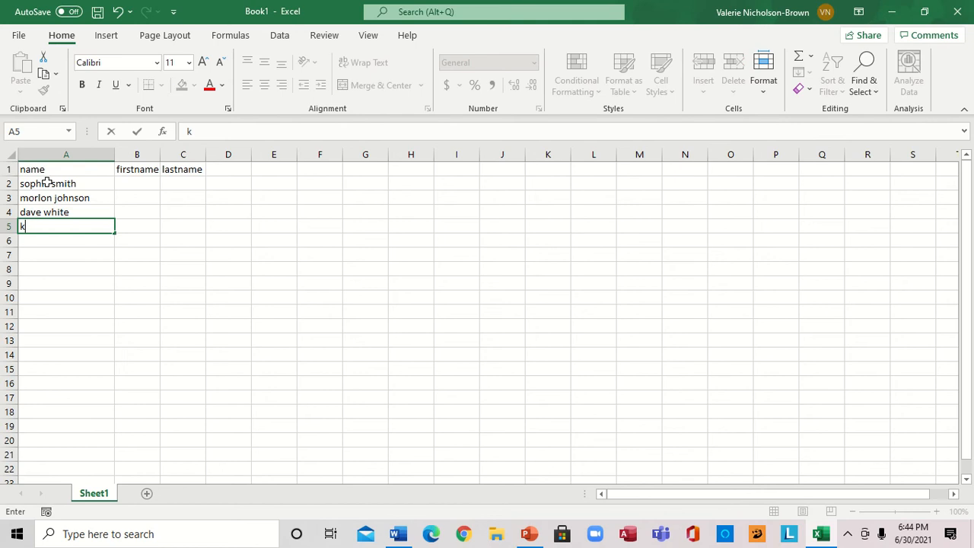
pyautogui.write('a')
pyautogui.press('BackSpace')
pyautogui.write('eron hyde')
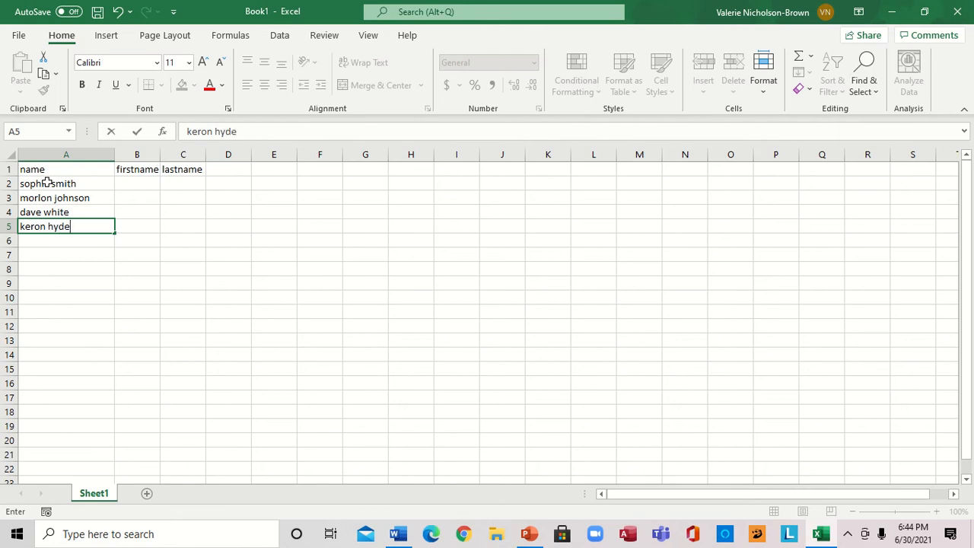
pyautogui.press('Return')
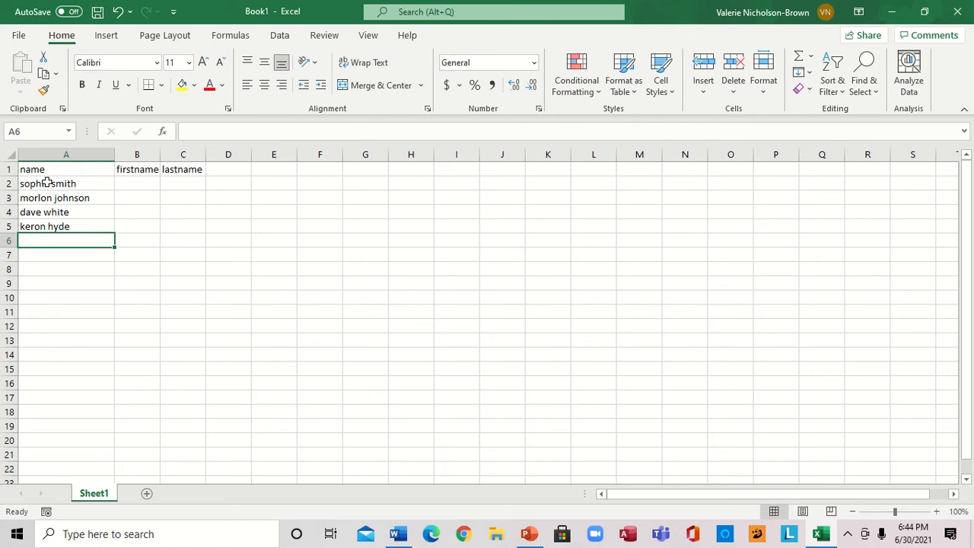
# Enter the fifth sample full name in A6
pyautogui.write('jo')
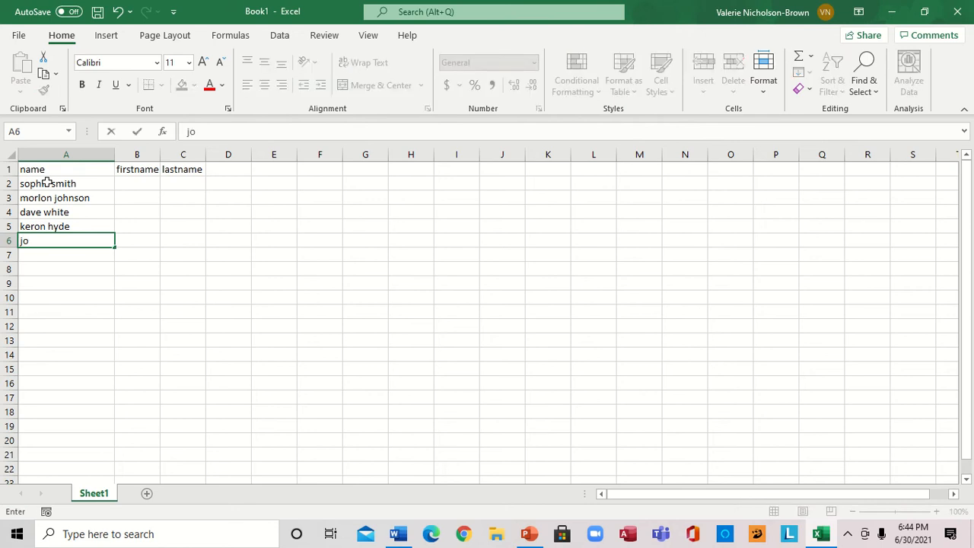
pyautogui.write('hn web')
pyautogui.click(161, 150)
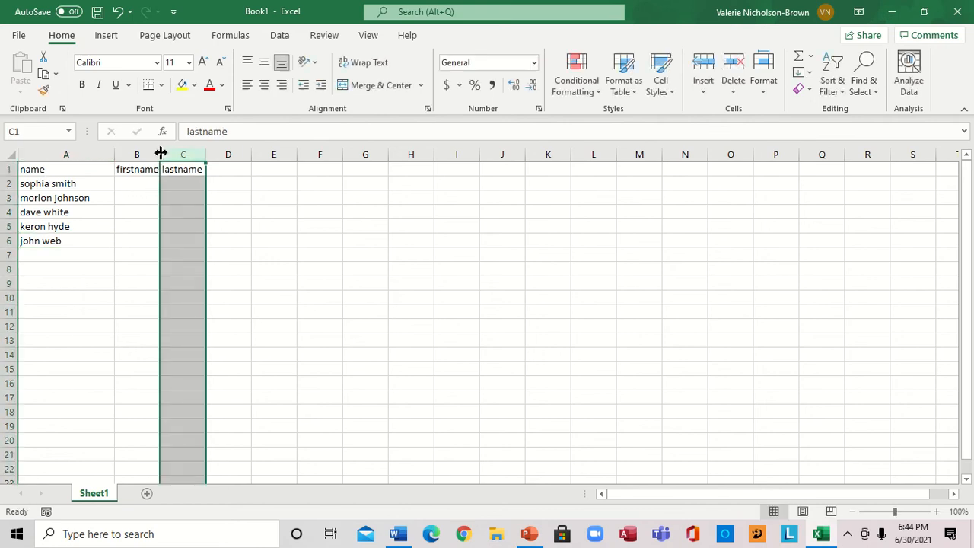
# Widen column B and enter the first person's last name in C2 under lastname
pyautogui.click(135, 174)
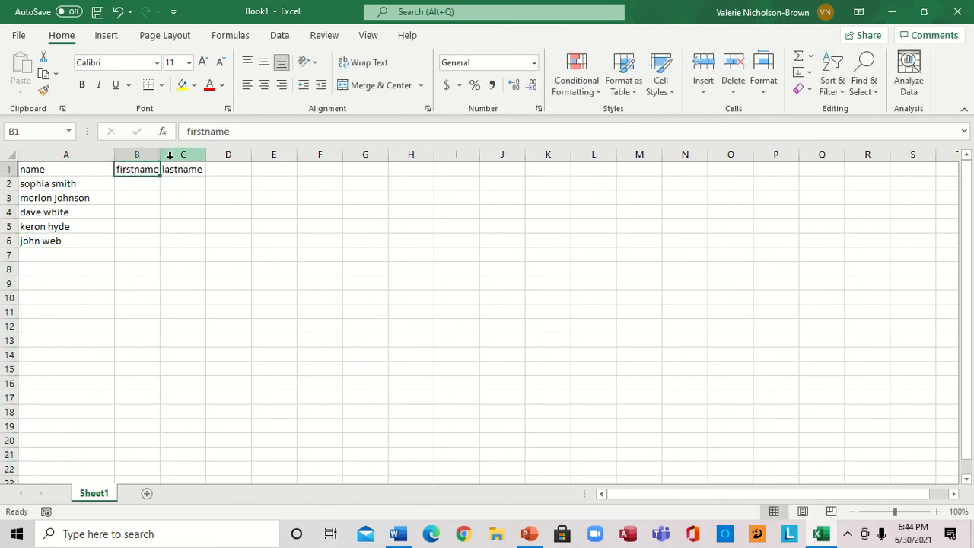
pyautogui.moveTo(157, 158); pyautogui.dragTo(183, 158)
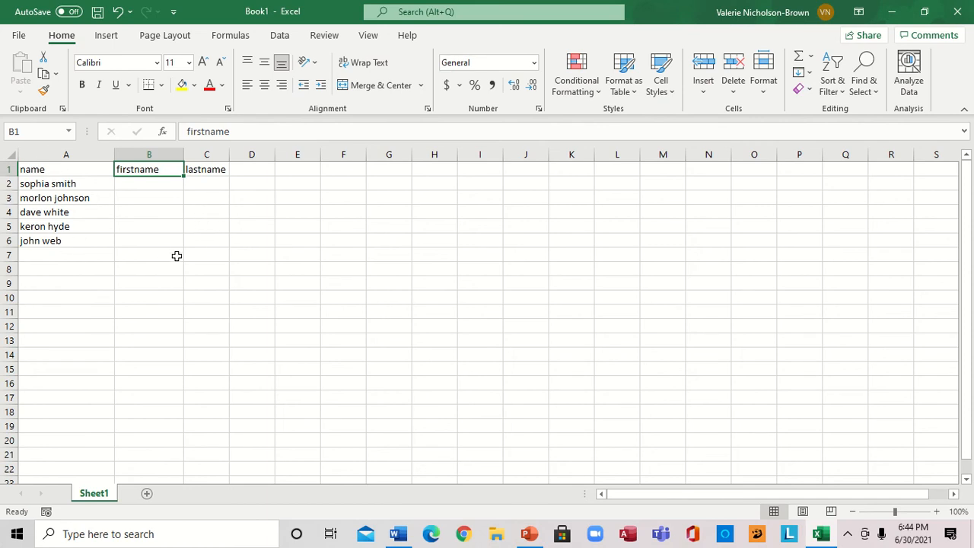
pyautogui.click(204, 182)
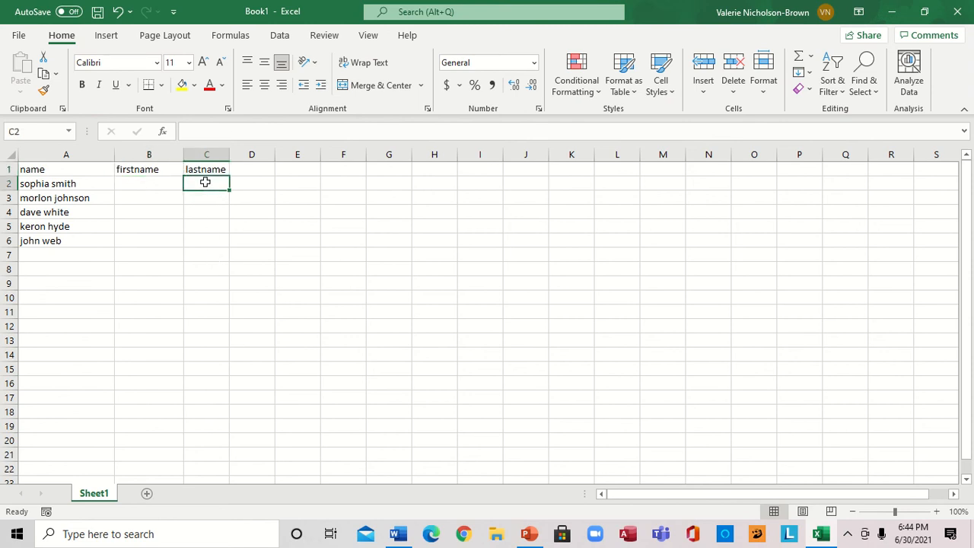
pyautogui.write('s')
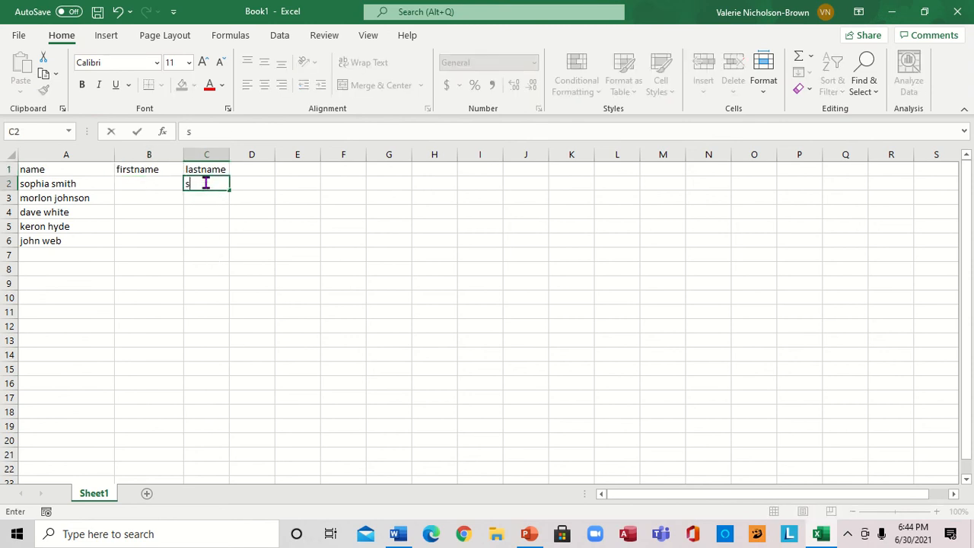
pyautogui.write('mith')
pyautogui.press('Return')
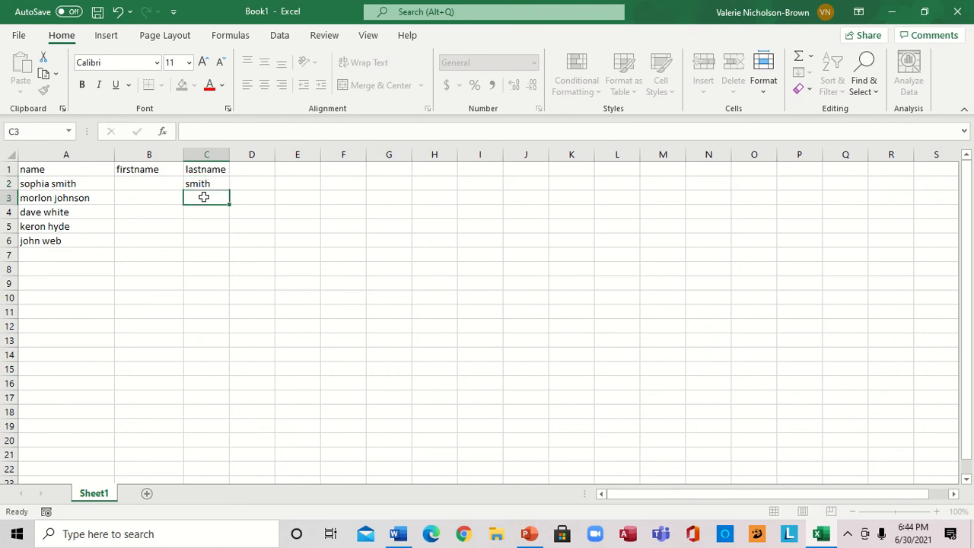
# Use Flash Fill from C2 to fill the remaining last names in column C
pyautogui.click(204, 180)
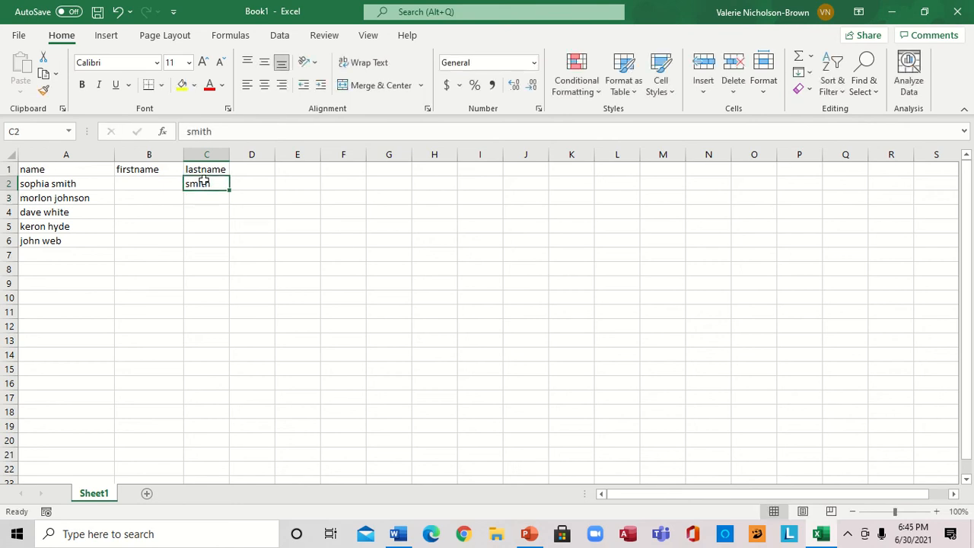
pyautogui.click(280, 36)
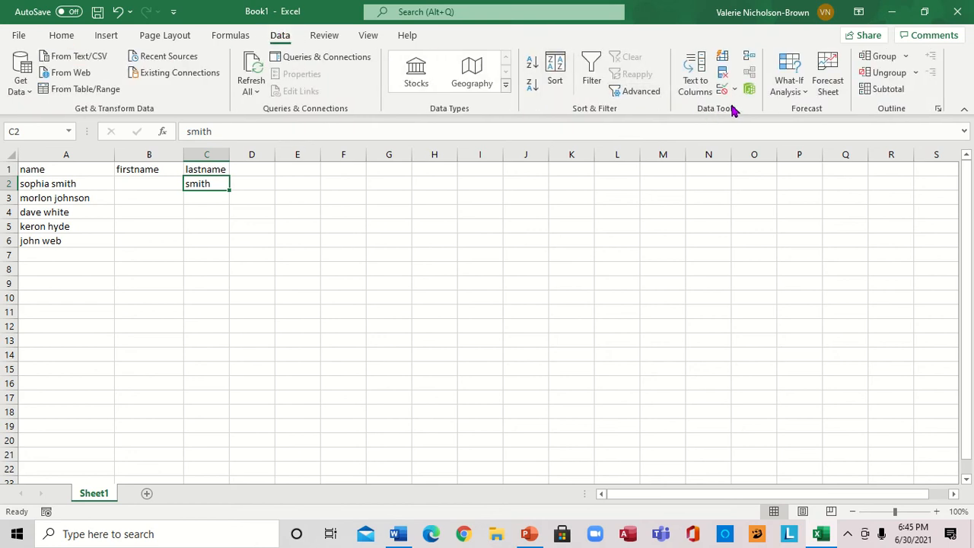
pyautogui.click(722, 57)
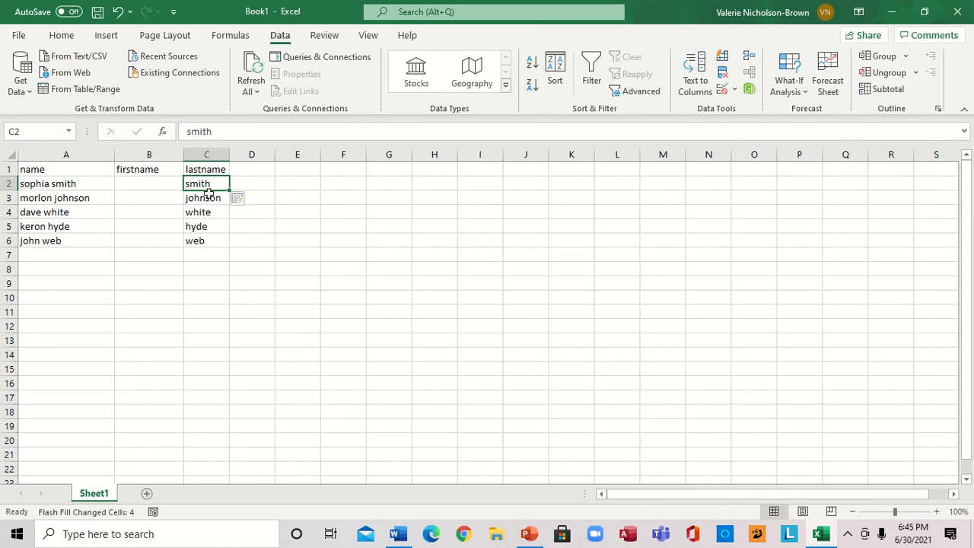
# Enter the first person's first name in B2 and Flash Fill the remaining first names in column B
pyautogui.click(139, 182)
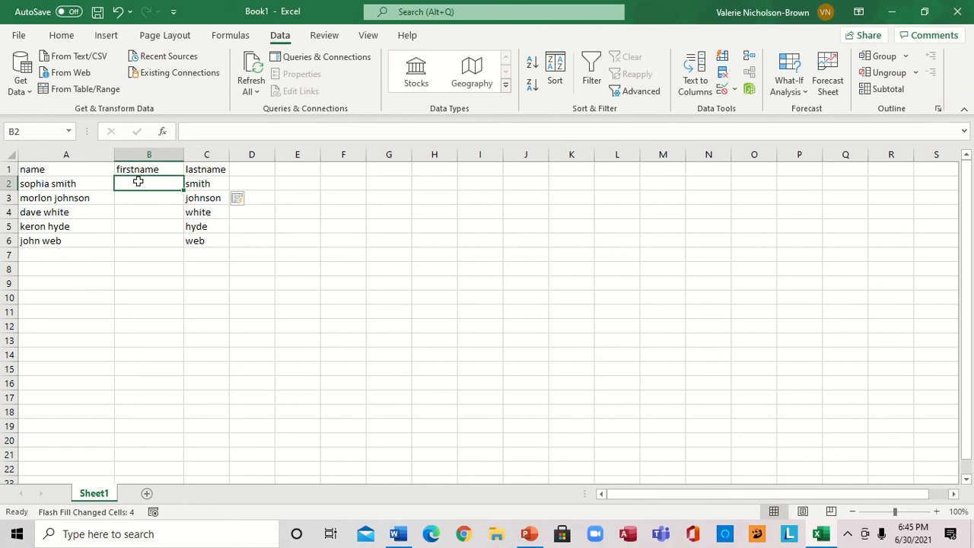
pyautogui.write('sop')
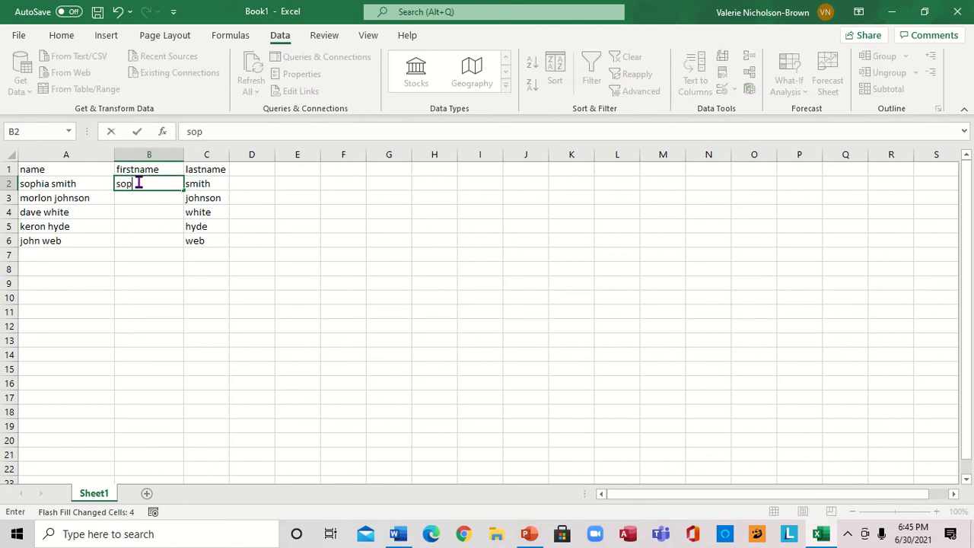
pyautogui.write('his')
pyautogui.press('BackSpace')
pyautogui.write('a')
pyautogui.click(149, 209)
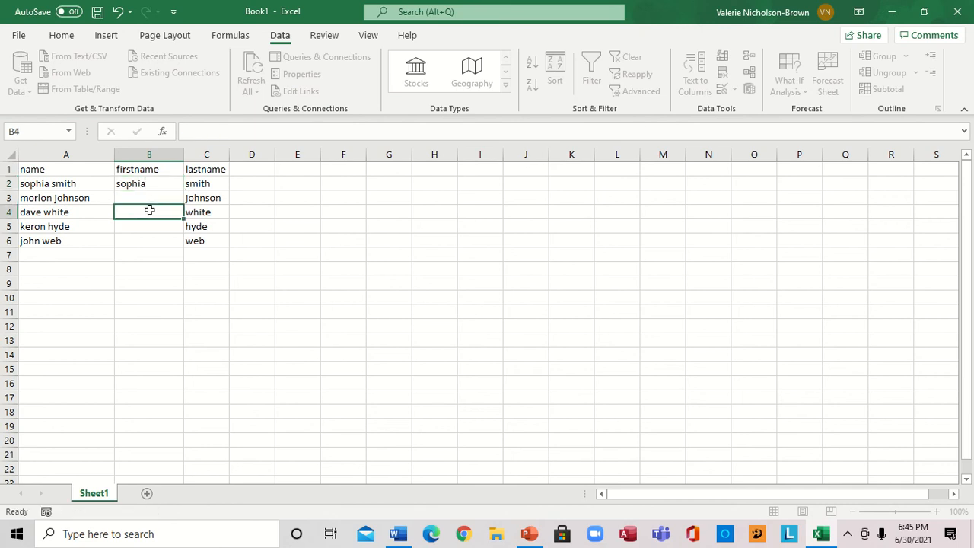
pyautogui.click(142, 184)
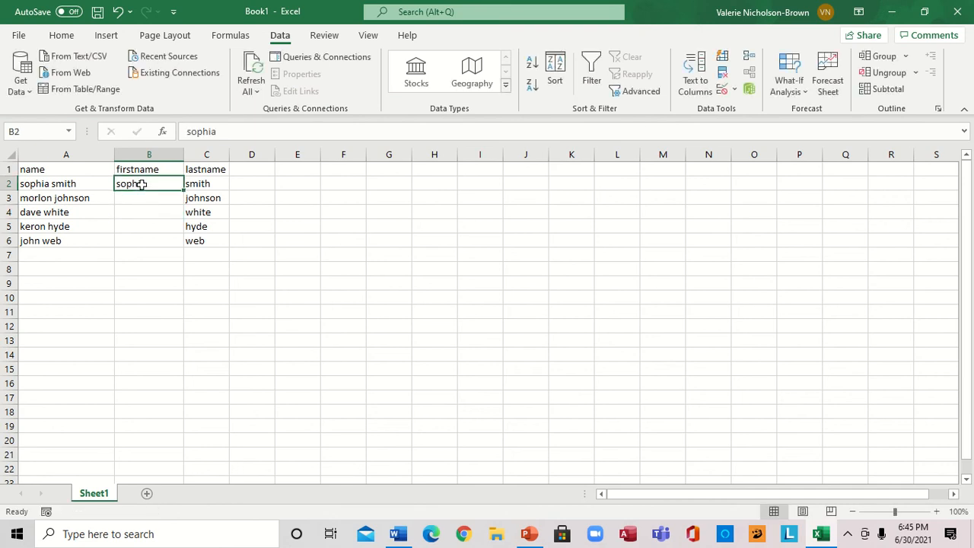
pyautogui.click(723, 61)
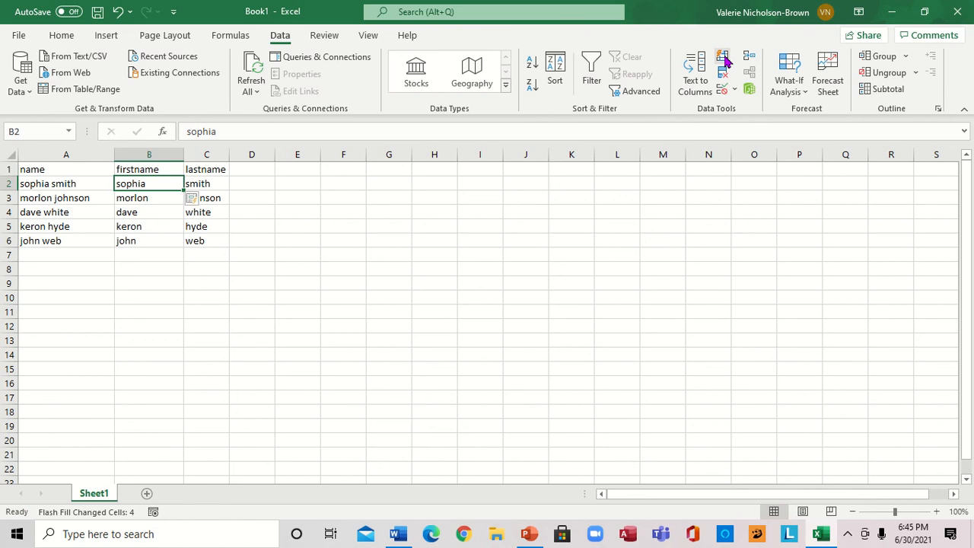
# Enter week1 in E2 and extend it as a series down to week9 in E10
pyautogui.click(301, 181)
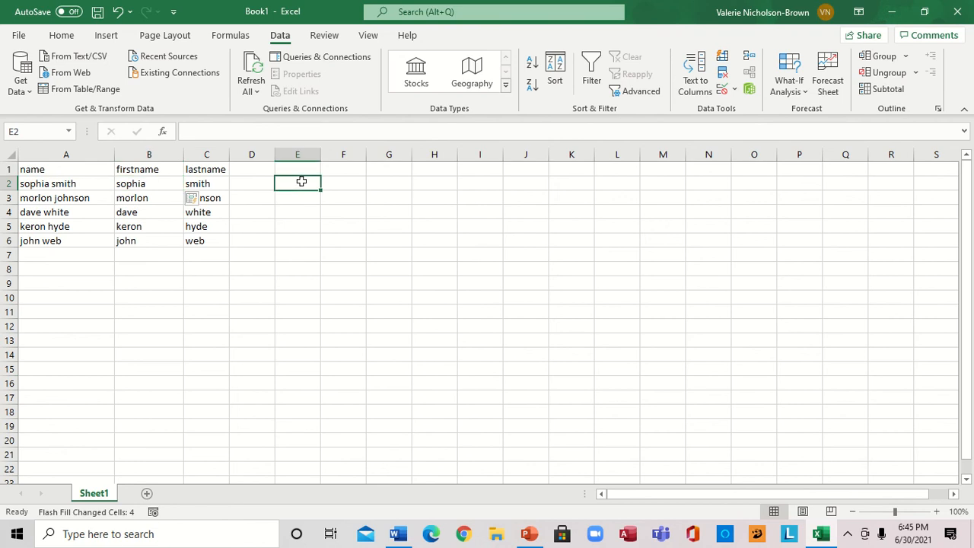
pyautogui.write('wee')
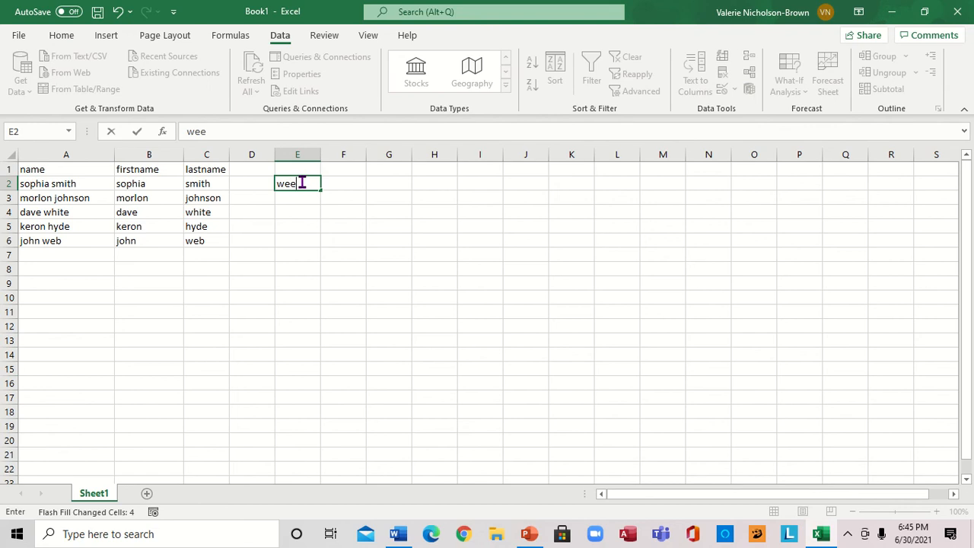
pyautogui.write('k1')
pyautogui.moveTo(322, 189); pyautogui.dragTo(314, 306)
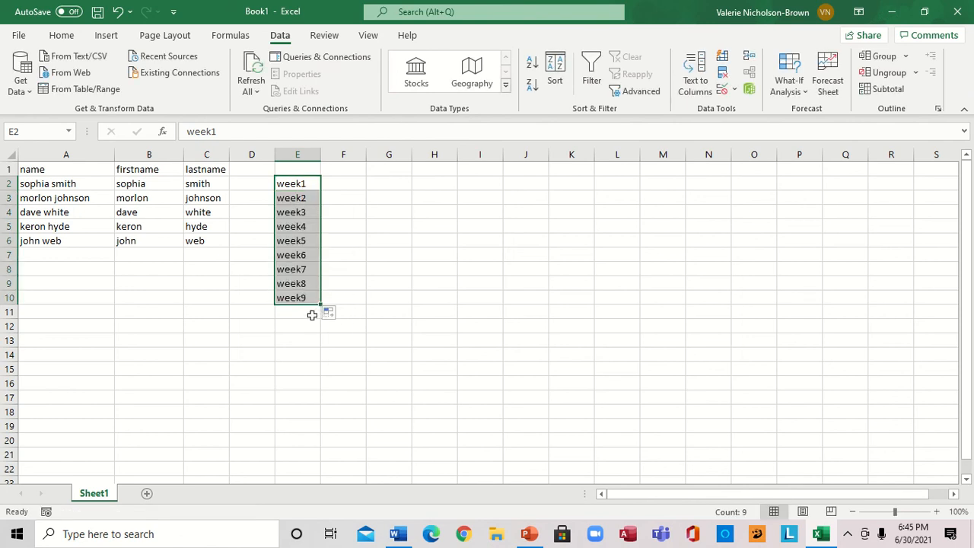
pyautogui.click(357, 186)
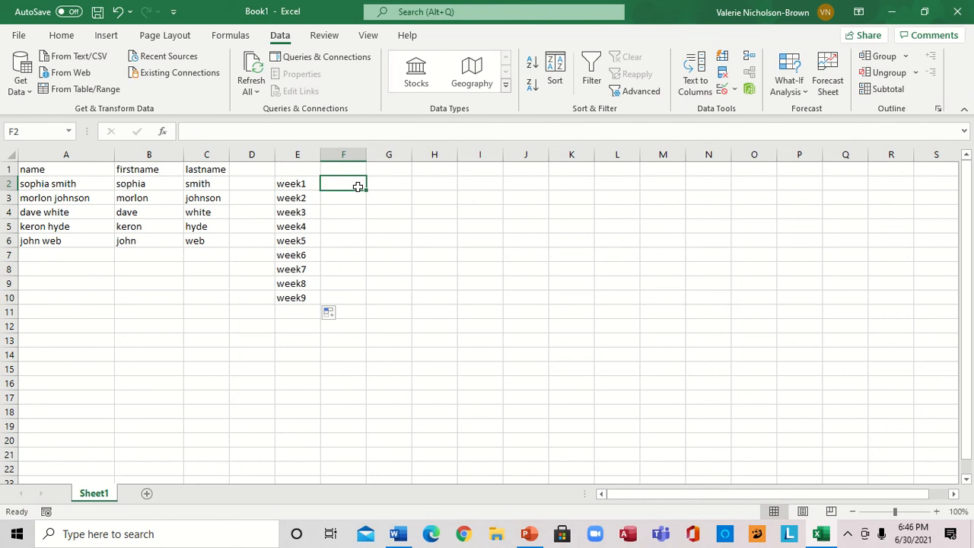
# Enter 1 in F2 and fill it down to F10 as a number series
pyautogui.write('1')
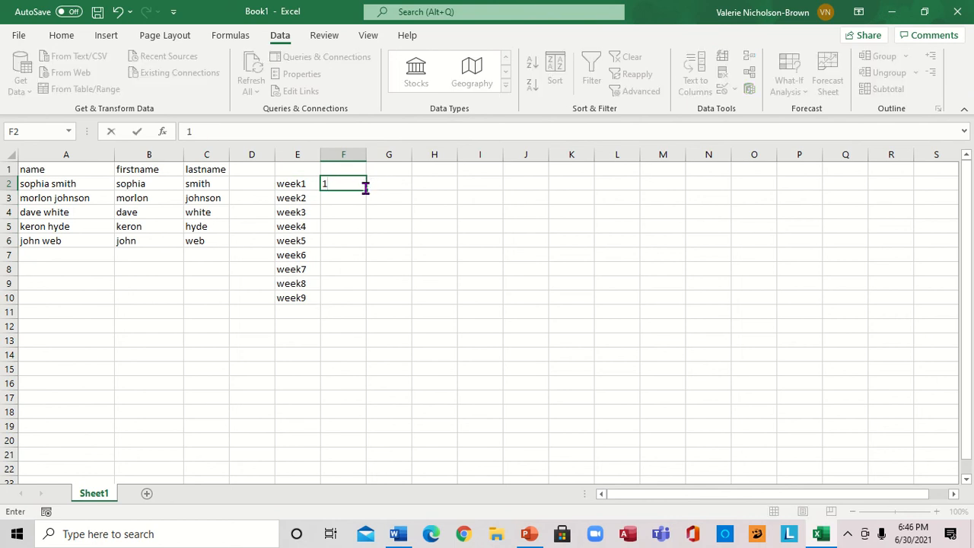
pyautogui.moveTo(367, 190); pyautogui.dragTo(351, 298)
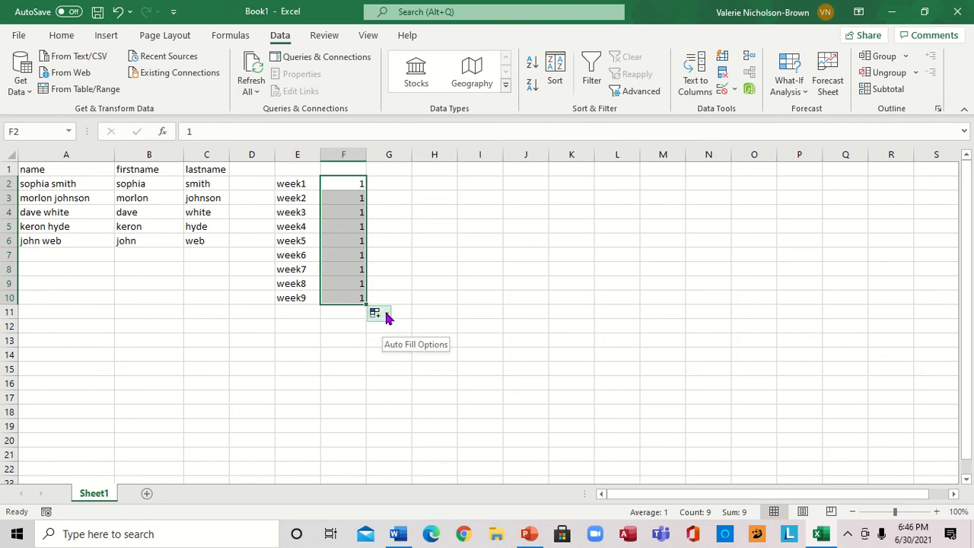
pyautogui.click(385, 316)
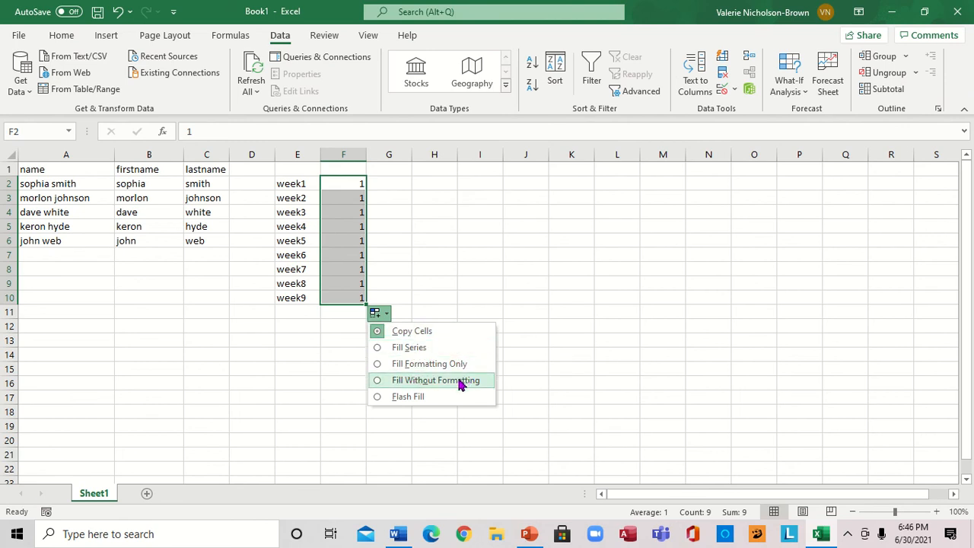
pyautogui.click(403, 347)
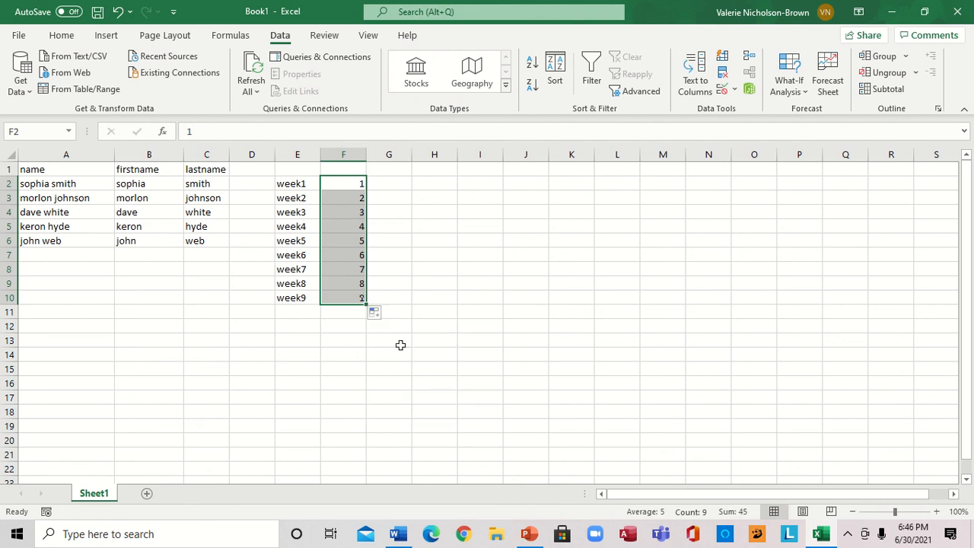
# Enter 1 and 2 in G2 and G3, then extend that pattern down to G10
pyautogui.click(388, 183)
pyautogui.write('1')
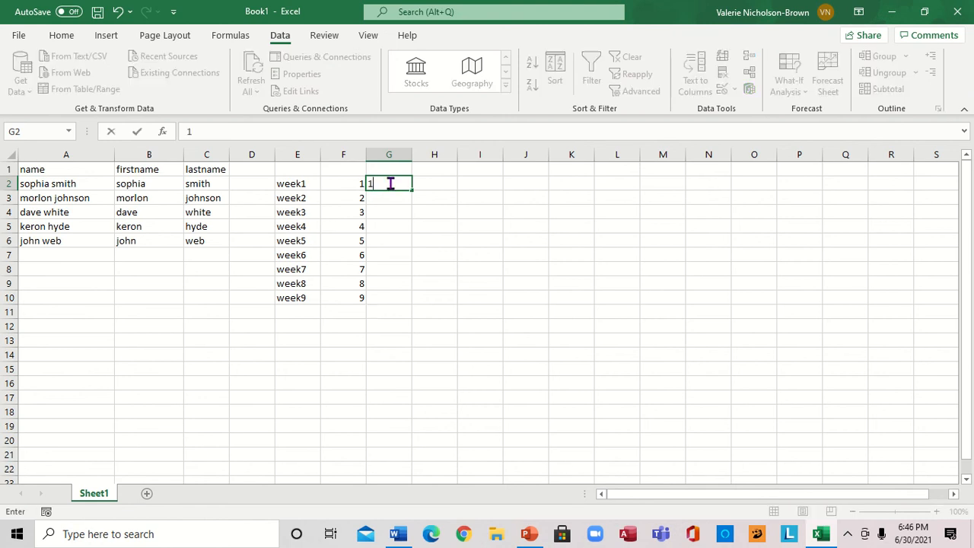
pyautogui.press('Return')
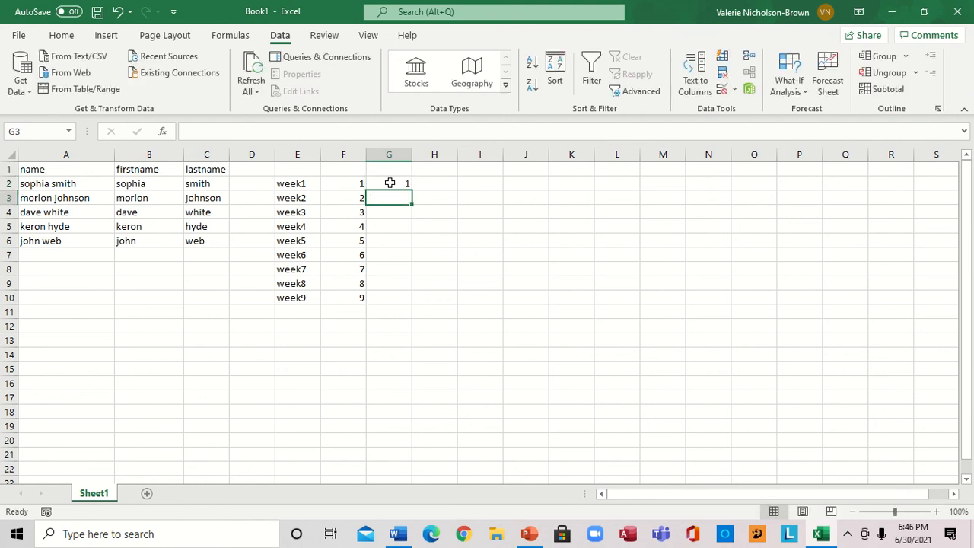
pyautogui.write('2')
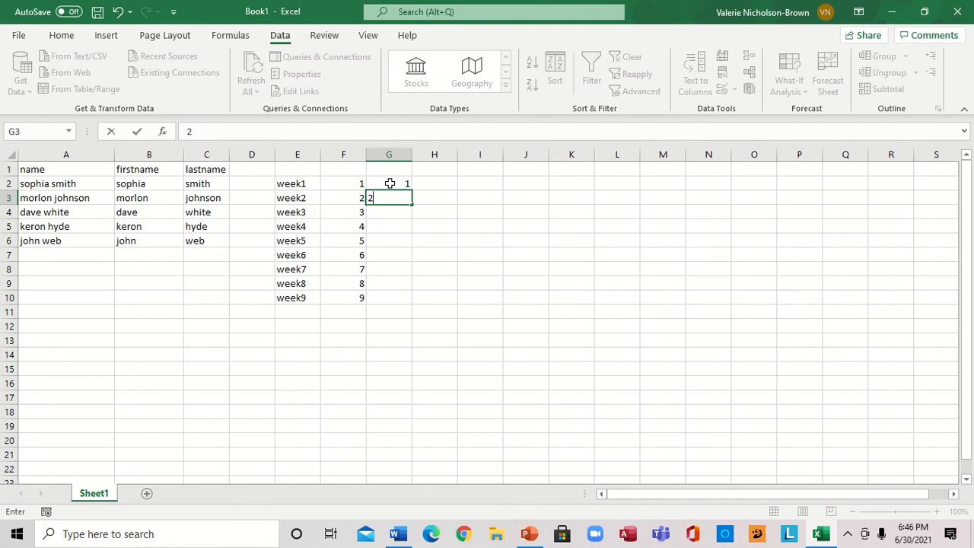
pyautogui.click(379, 181)
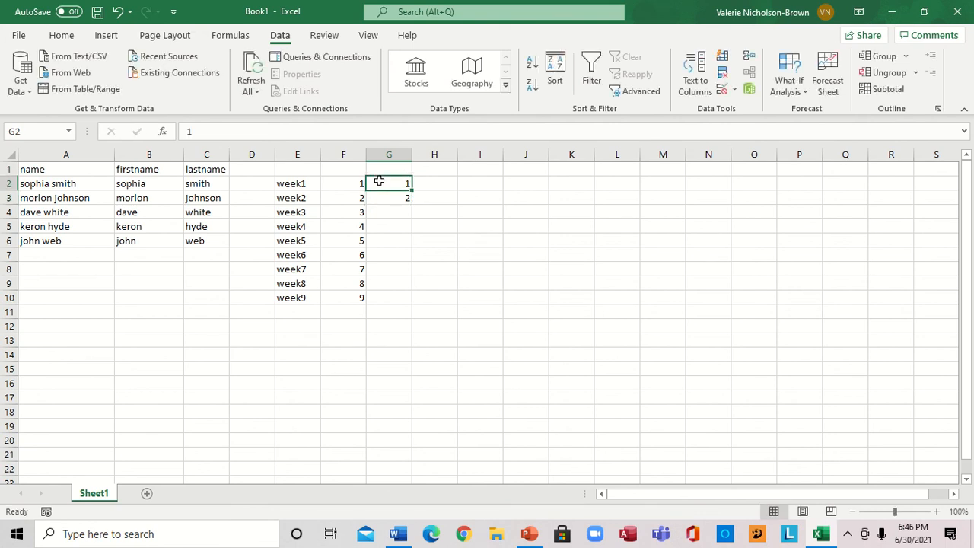
pyautogui.moveTo(379, 181); pyautogui.dragTo(378, 192)
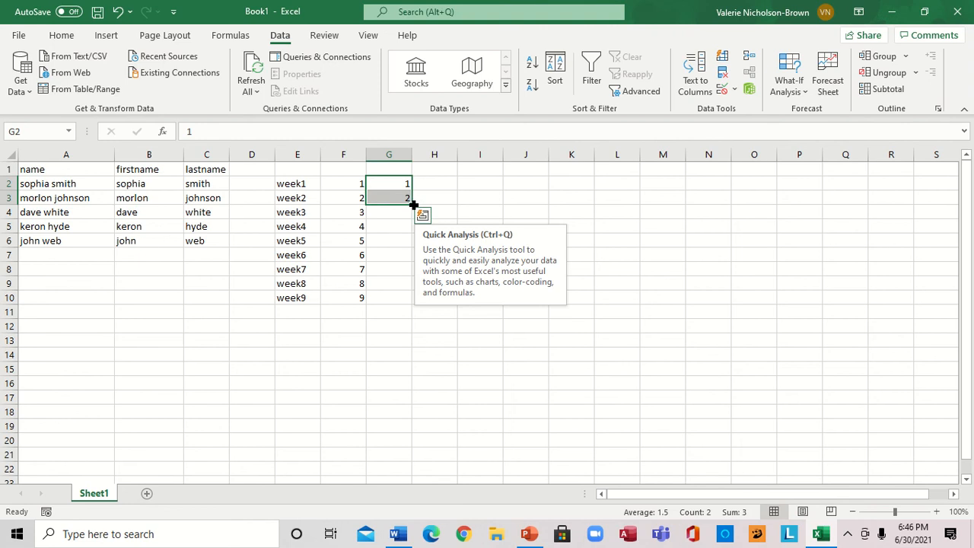
pyautogui.moveTo(413, 204); pyautogui.dragTo(409, 299)
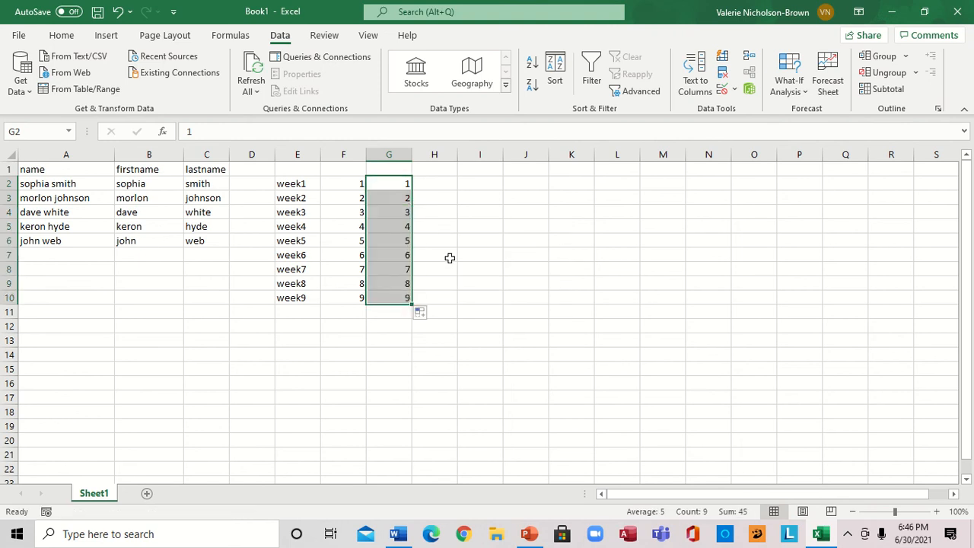
# Enter january in H2 and fill the month names down to october in H11
pyautogui.click(437, 183)
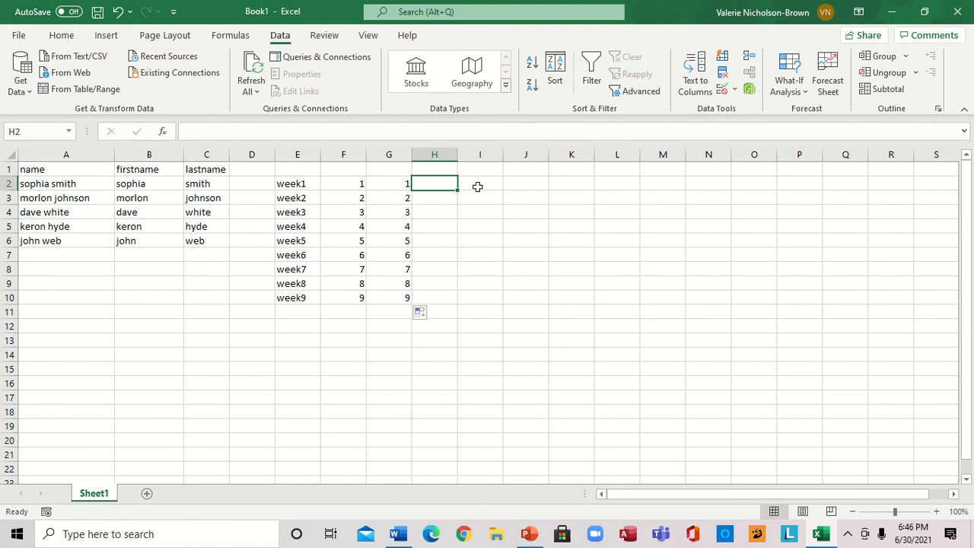
pyautogui.write('ja')
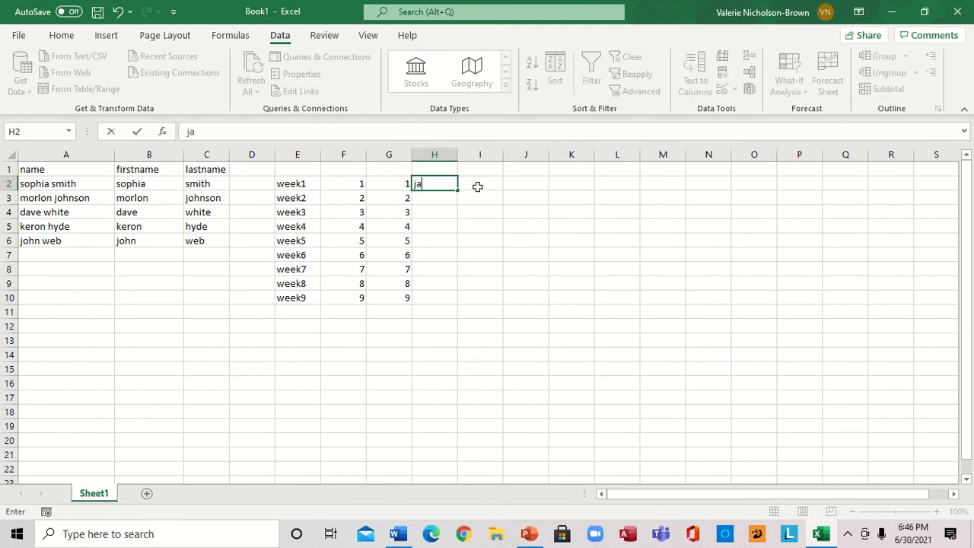
pyautogui.write('nuary')
pyautogui.moveTo(459, 189); pyautogui.dragTo(457, 317)
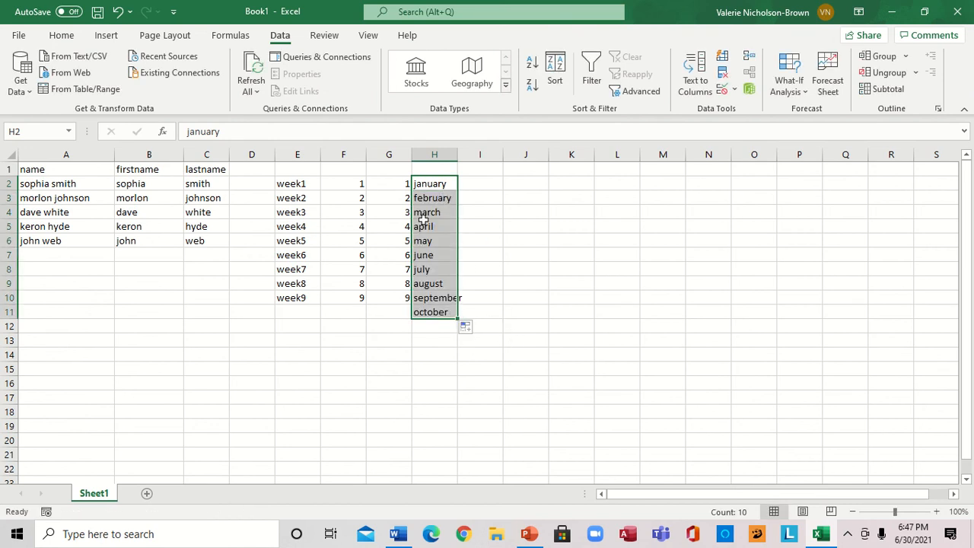
# Enter jan in I2 and fill the abbreviated months down to oct in I11
pyautogui.click(493, 182)
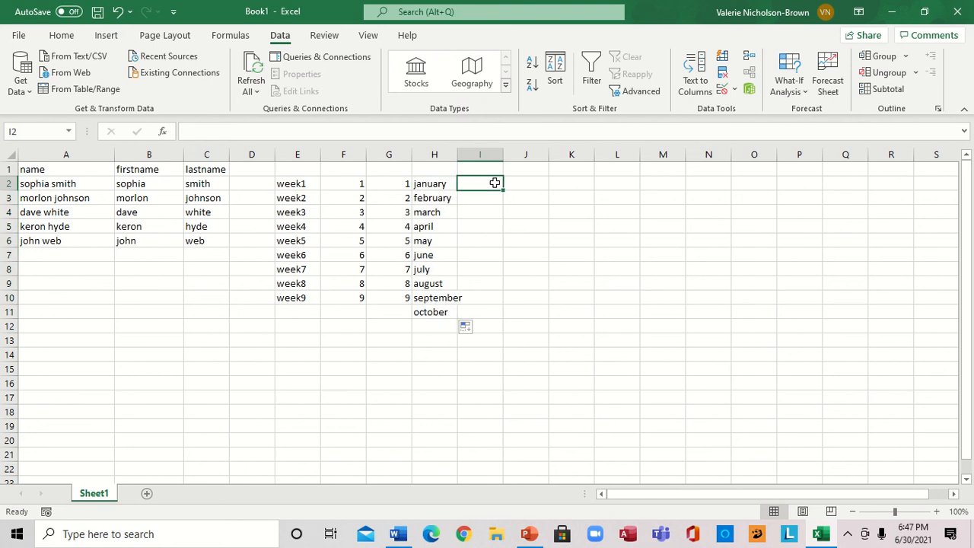
pyautogui.write('jan')
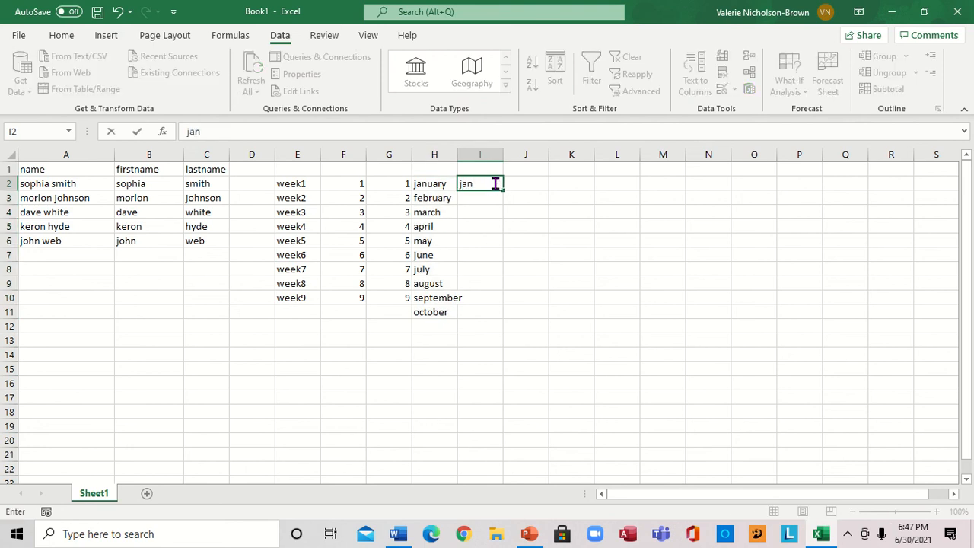
pyautogui.moveTo(504, 188); pyautogui.dragTo(496, 318)
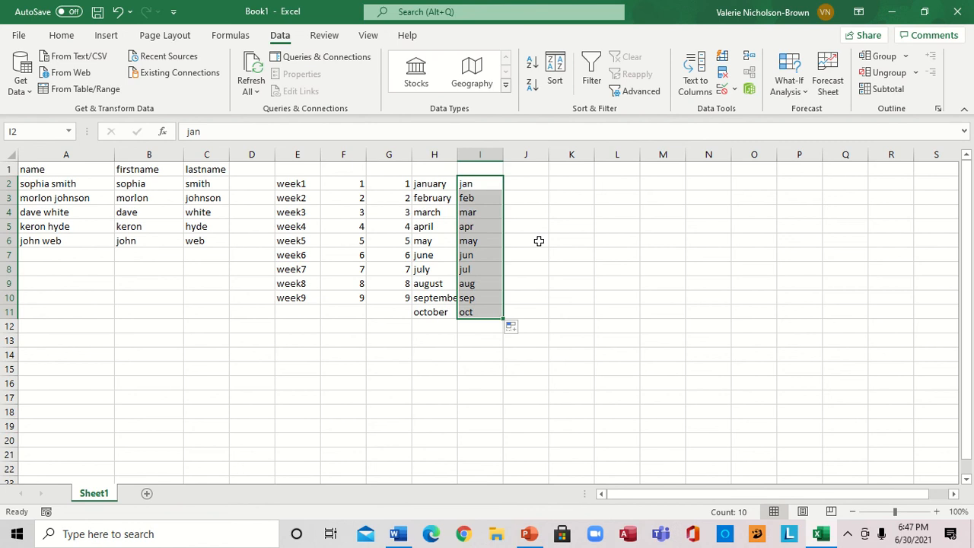
# Enter 10 in K2 and fill it down to K11 as a number series
pyautogui.click(576, 183)
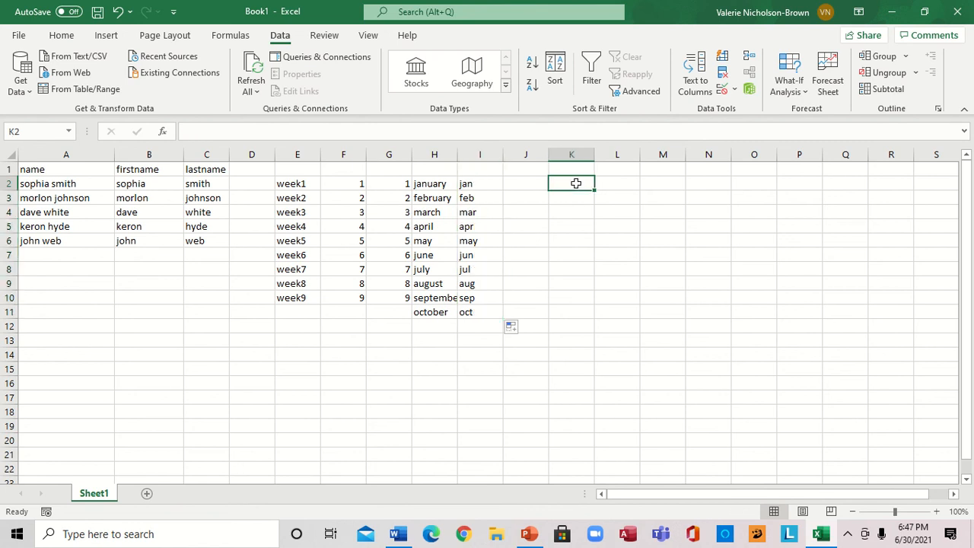
pyautogui.write('10')
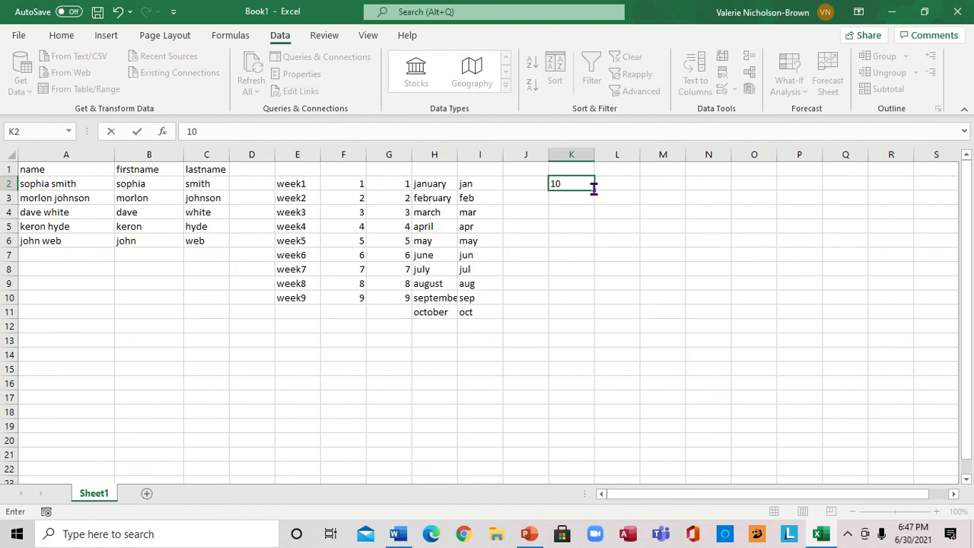
pyautogui.moveTo(594, 189); pyautogui.dragTo(583, 317)
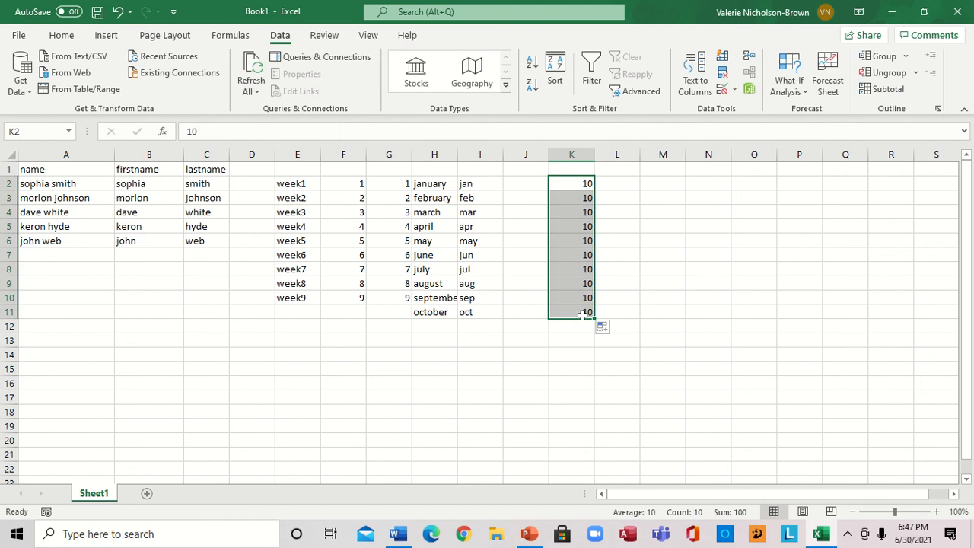
pyautogui.click(612, 332)
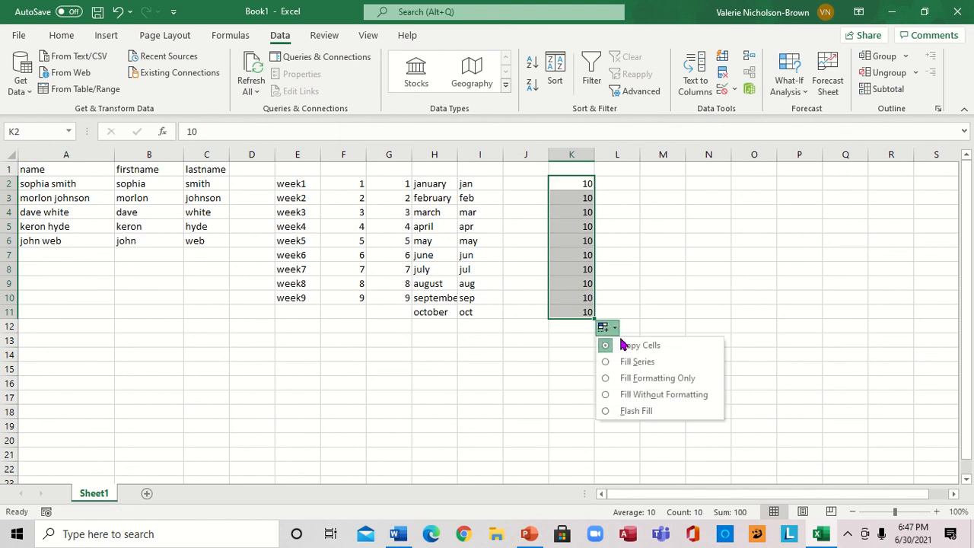
pyautogui.click(631, 358)
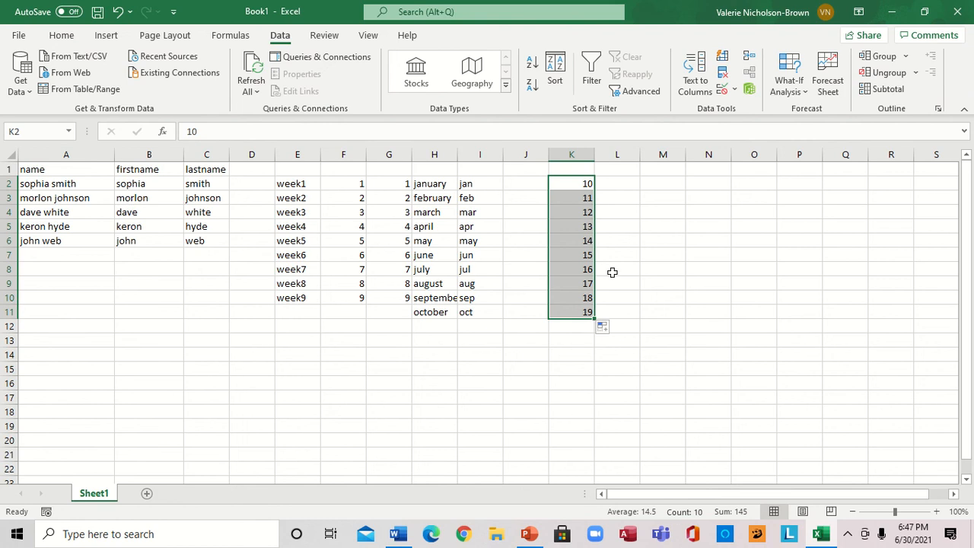
# Fill K2 across to O2 as a number series
pyautogui.click(587, 185)
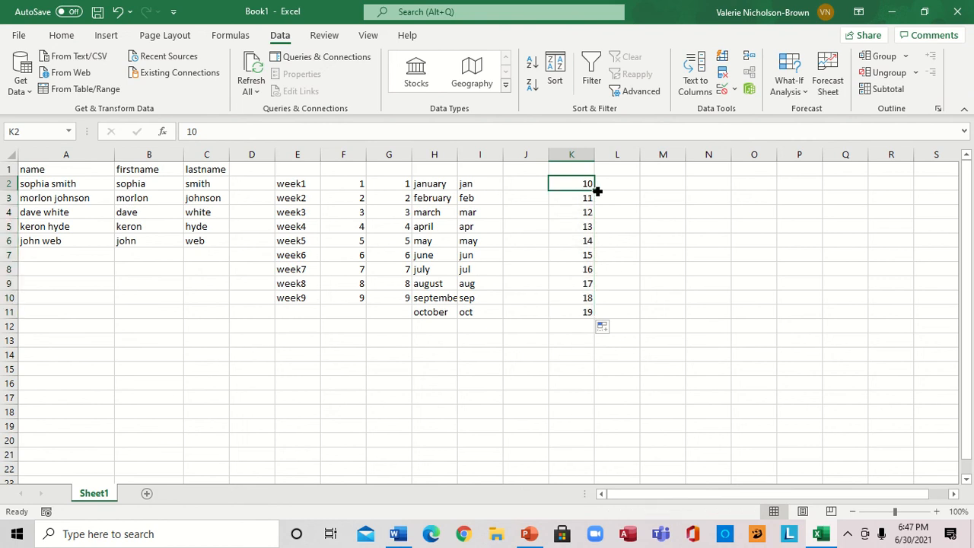
pyautogui.moveTo(594, 190); pyautogui.dragTo(763, 185)
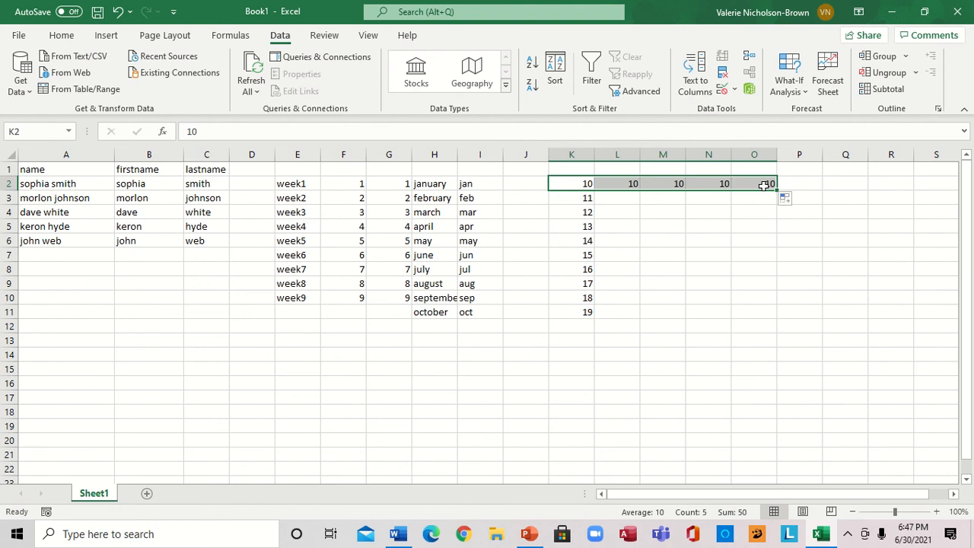
pyautogui.click(796, 200)
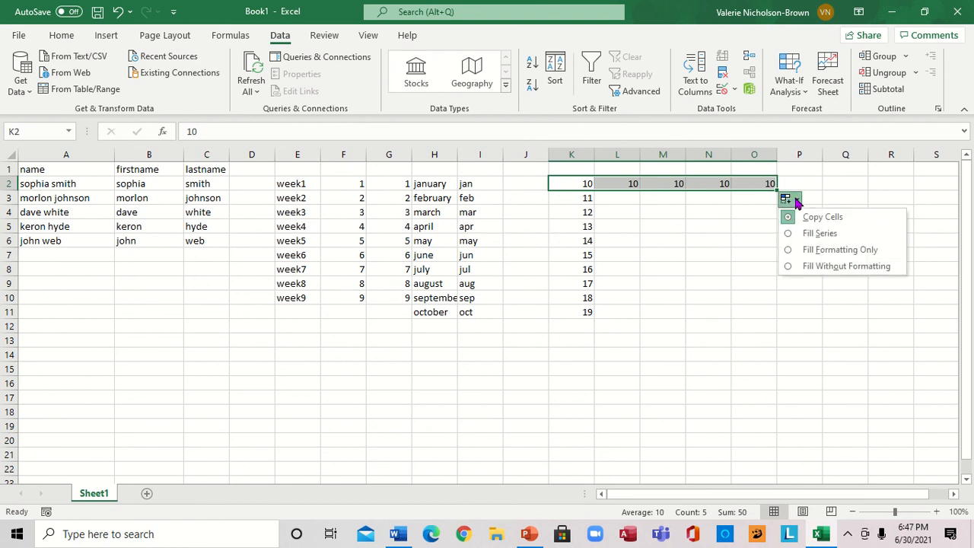
pyautogui.click(819, 233)
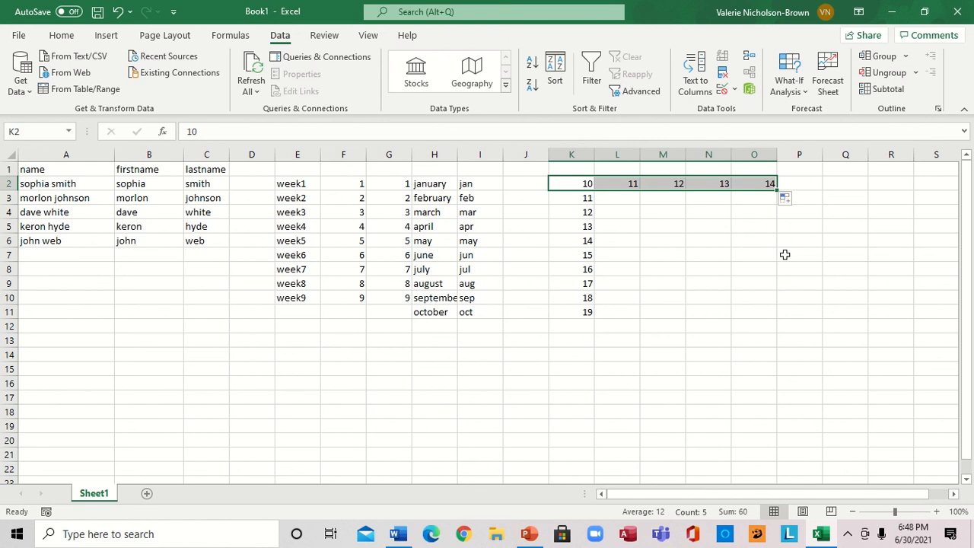
# Enter a SUM formula in K12 that totals K2 through K11
pyautogui.click(739, 270)
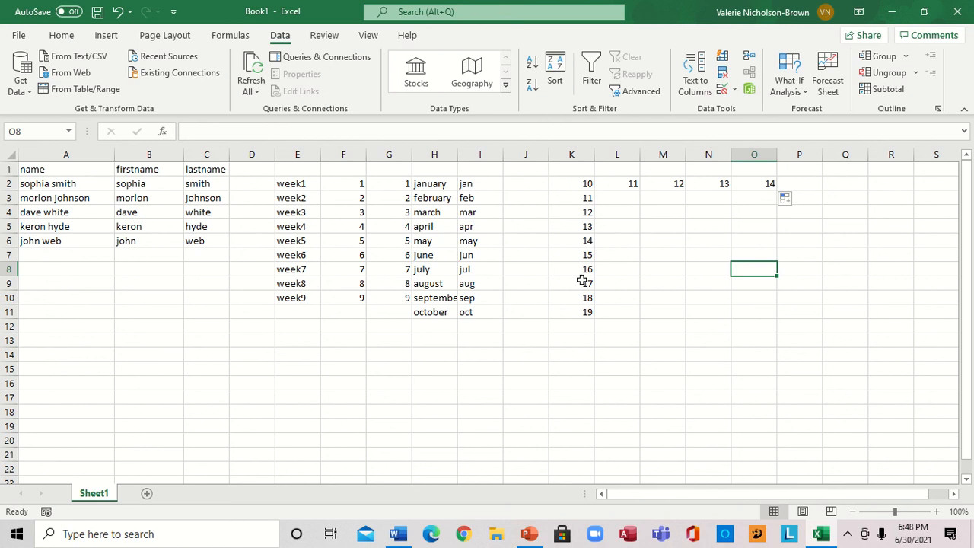
pyautogui.click(579, 327)
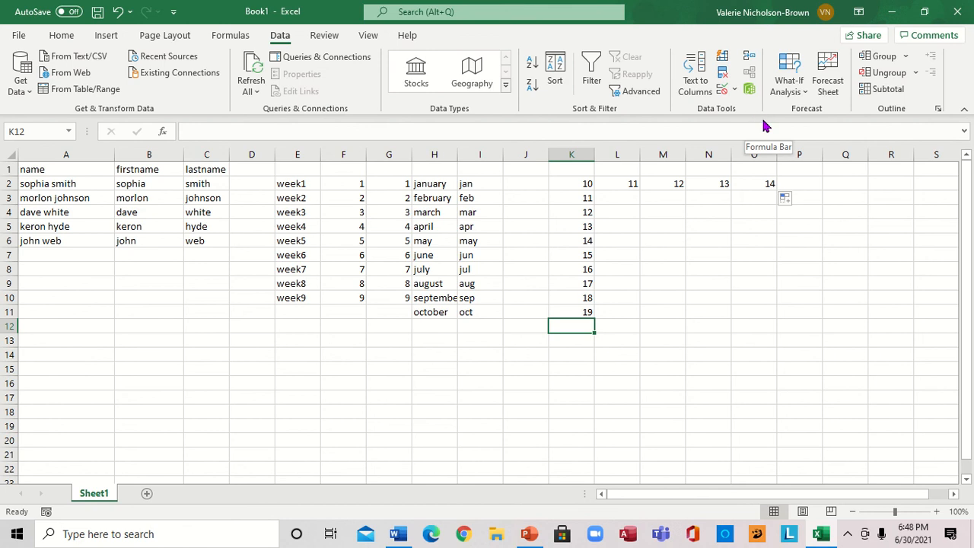
pyautogui.click(108, 36)
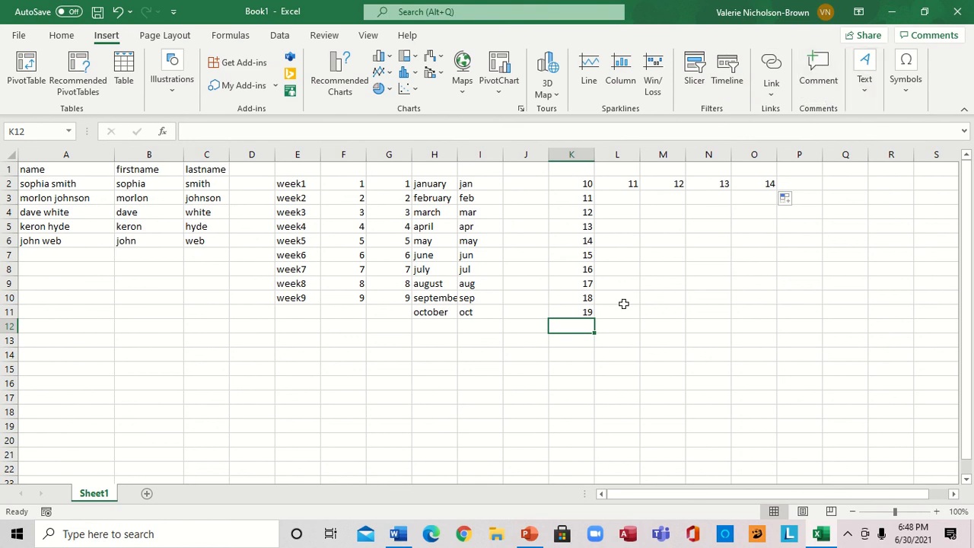
pyautogui.write('=')
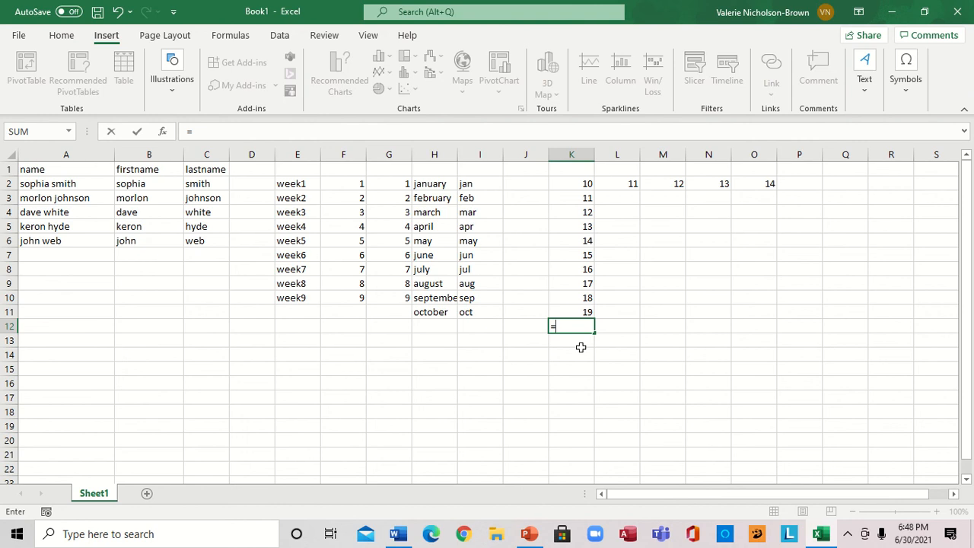
pyautogui.write('sum')
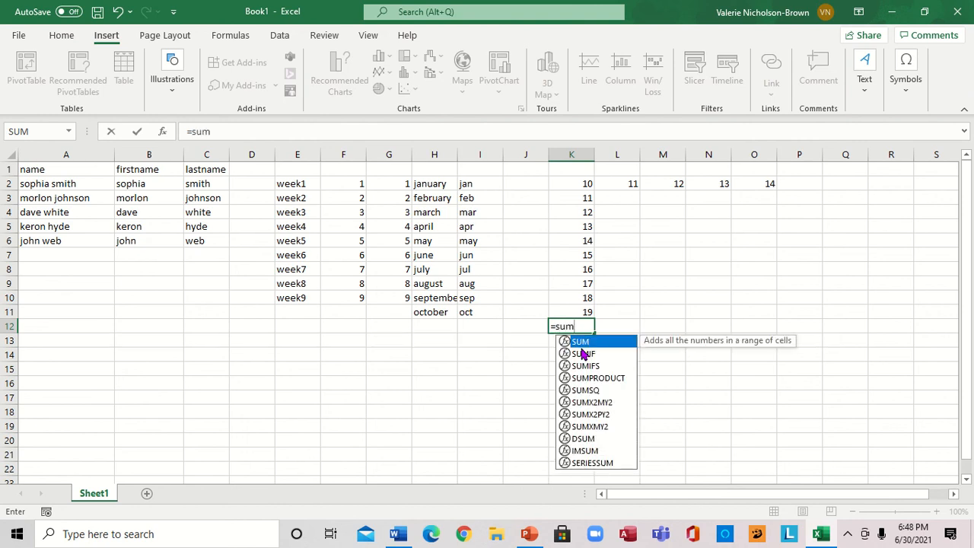
pyautogui.write('(')
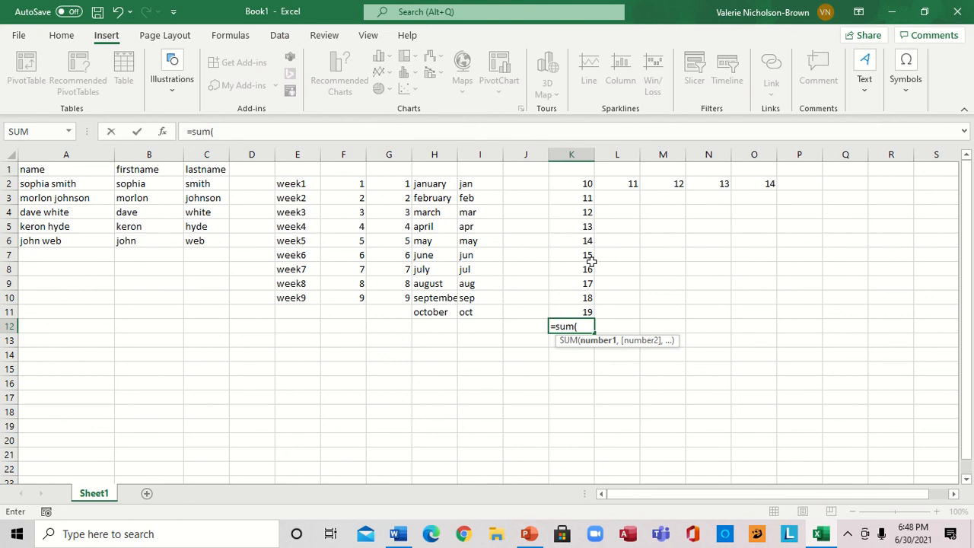
pyautogui.write('k')
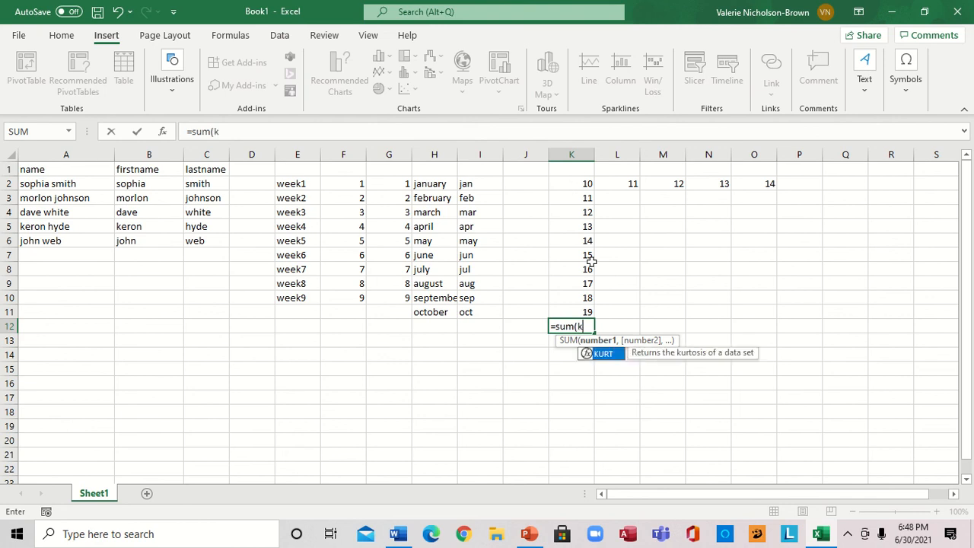
pyautogui.write('2:')
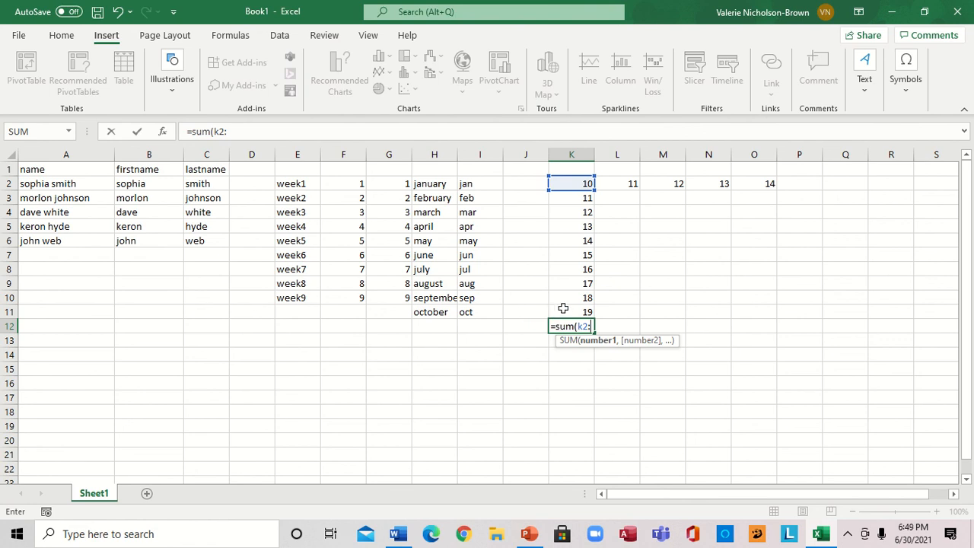
pyautogui.write('k11')
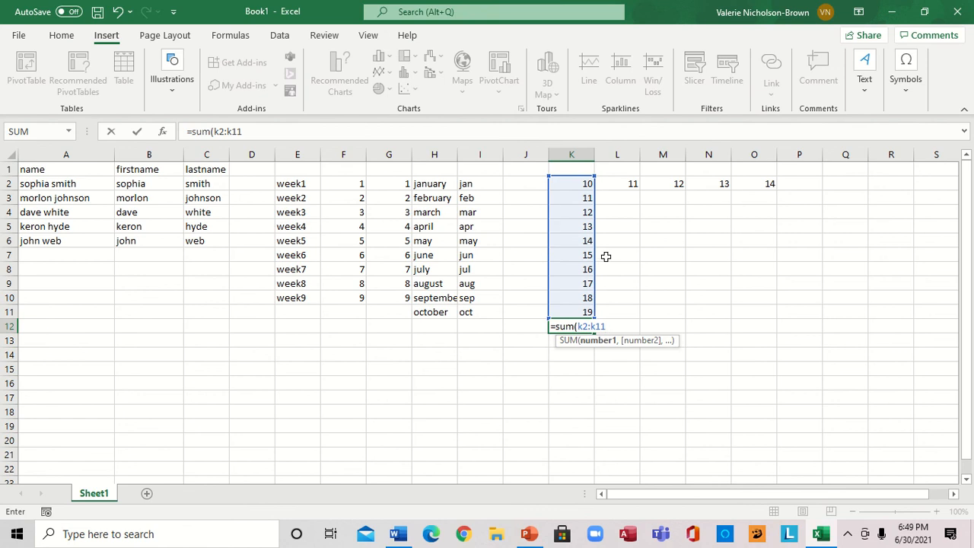
pyautogui.write(')')
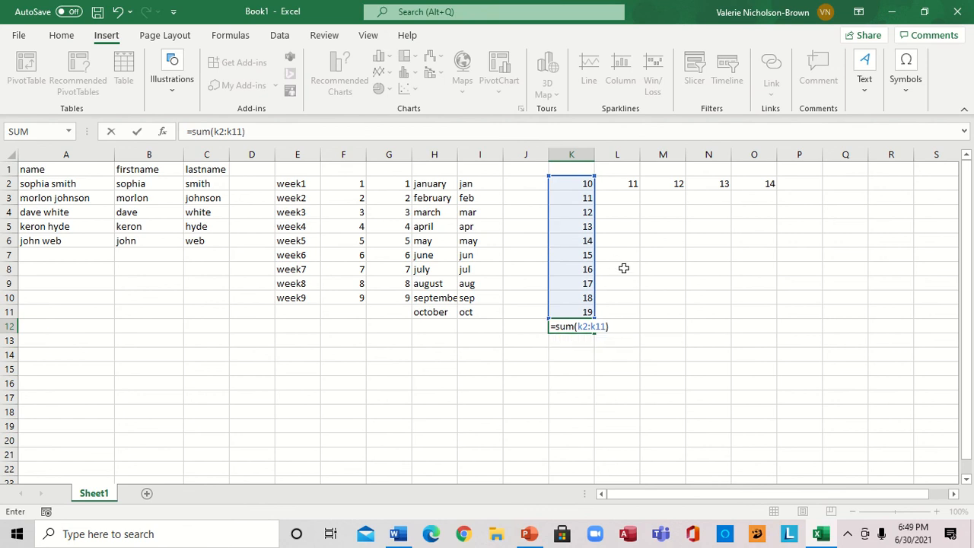
pyautogui.press('Return')
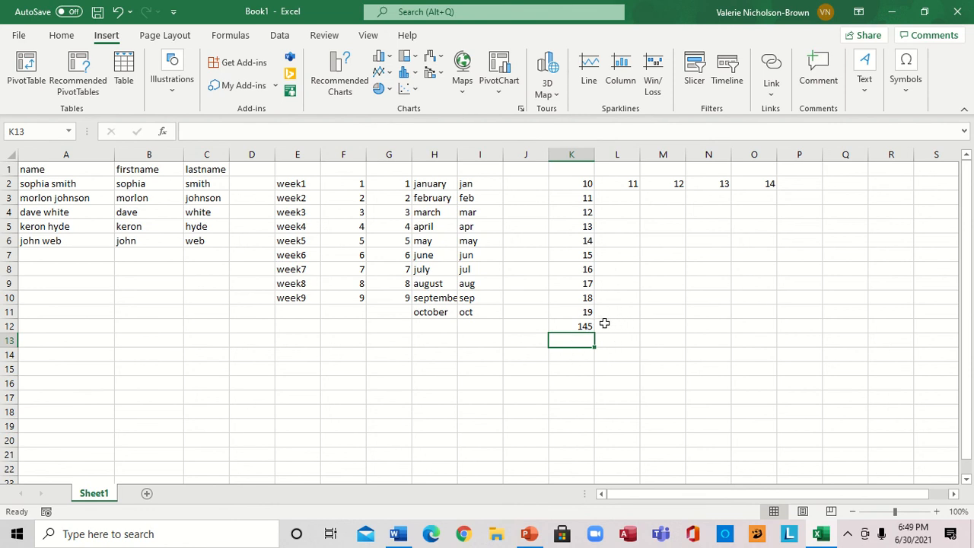
# Enter 98 in M8, then 98, 65, 44, 33 and 33 down column N from N8 to N12
pyautogui.click(666, 270)
pyautogui.write('98')
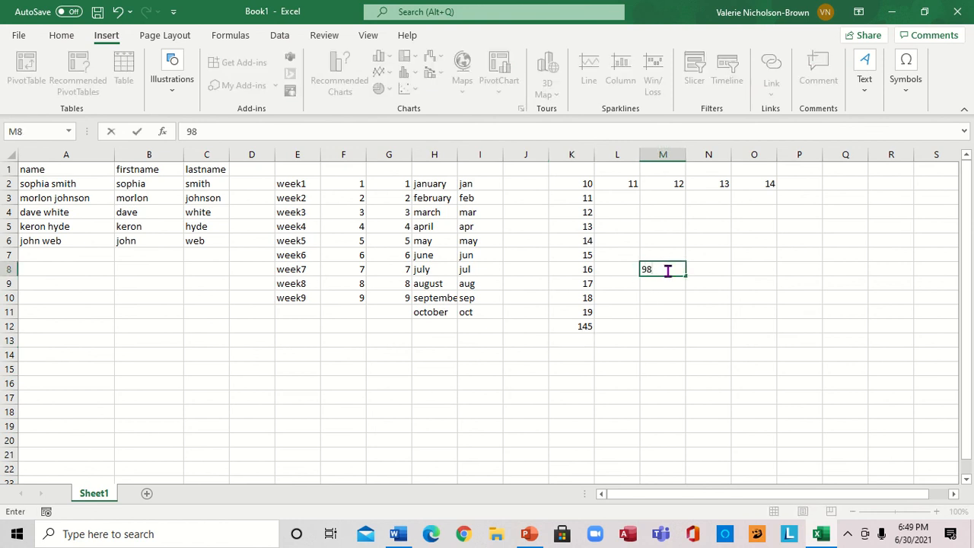
pyautogui.press('Tab')
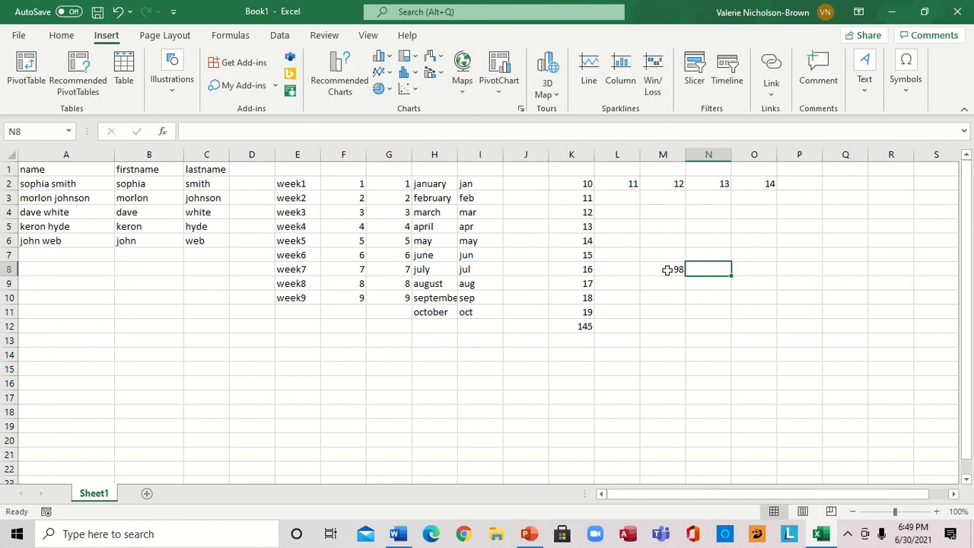
pyautogui.write('98')
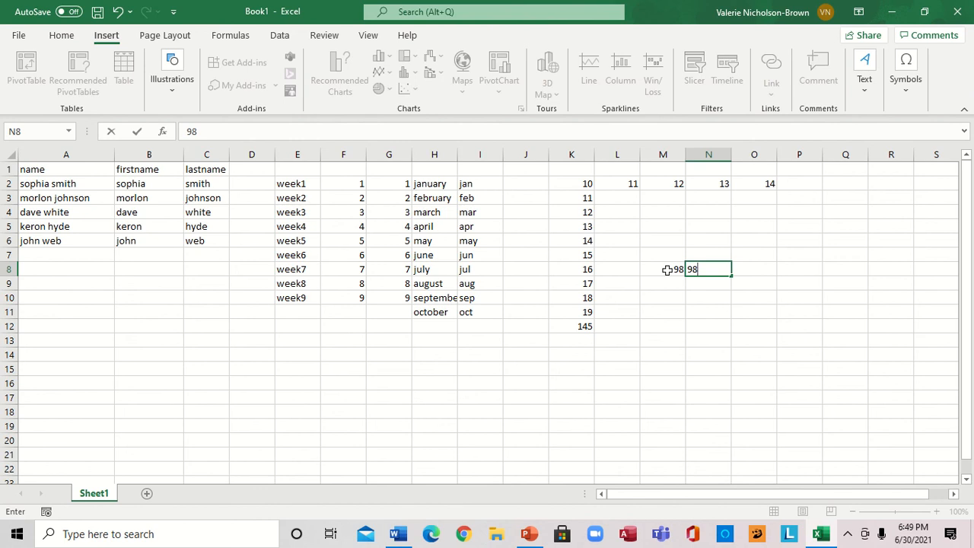
pyautogui.press('Return')
pyautogui.write('65')
pyautogui.press('Return')
pyautogui.write('4')
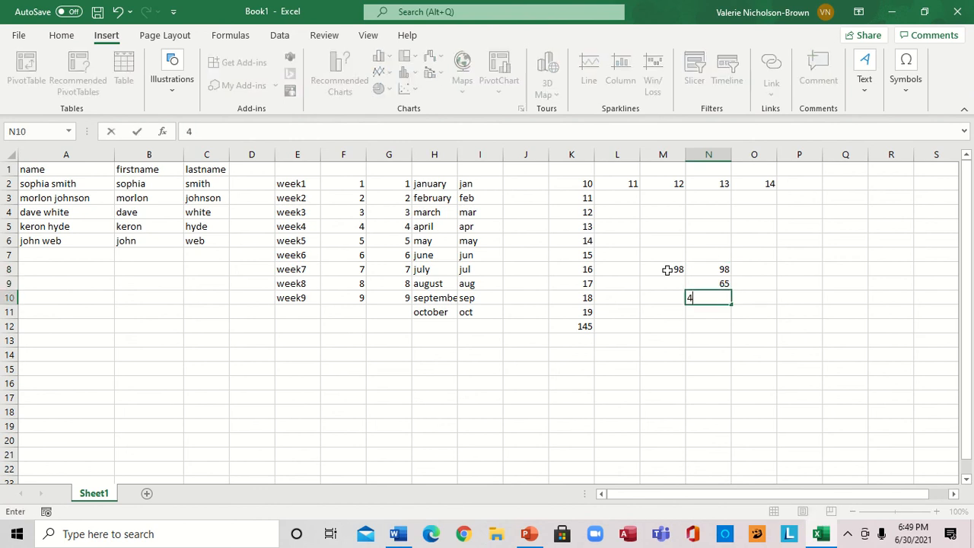
pyautogui.write('4')
pyautogui.press('Return')
pyautogui.write('33')
pyautogui.press('Return')
pyautogui.write('3')
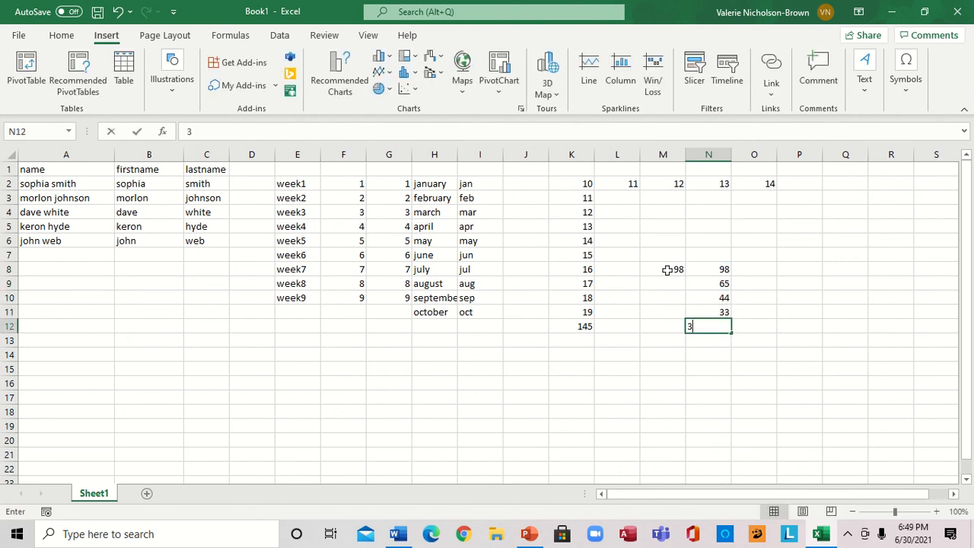
pyautogui.write('3')
# Enter 45, 4, 2 and 44 upward in M12, M11, M10 and M9
pyautogui.press('Left')
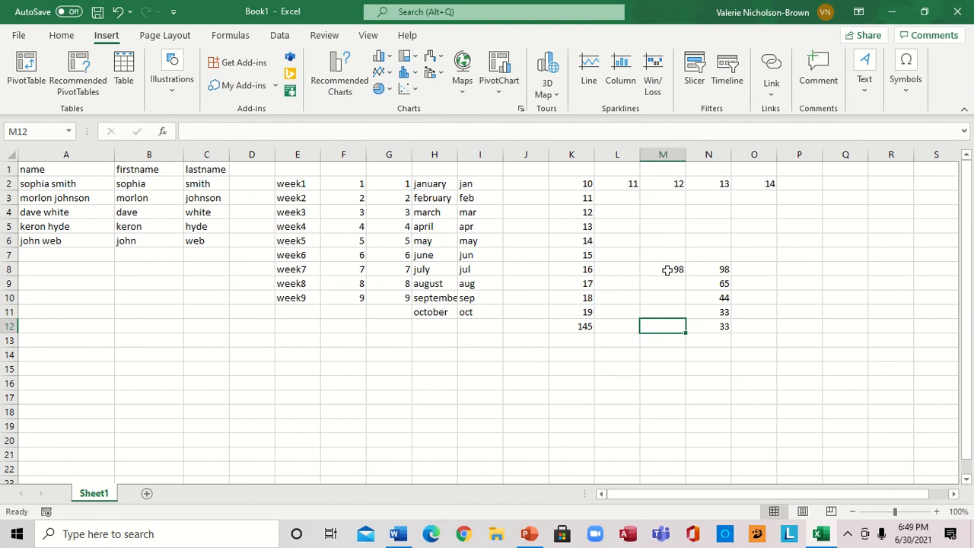
pyautogui.write('45')
pyautogui.press('Up')
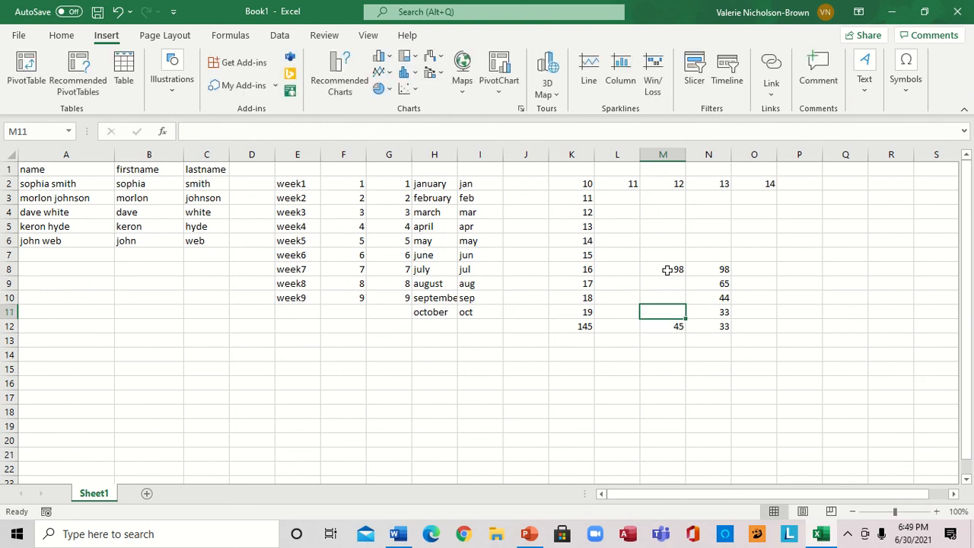
pyautogui.write('4')
pyautogui.press('Up')
pyautogui.write('2')
pyautogui.press('Up')
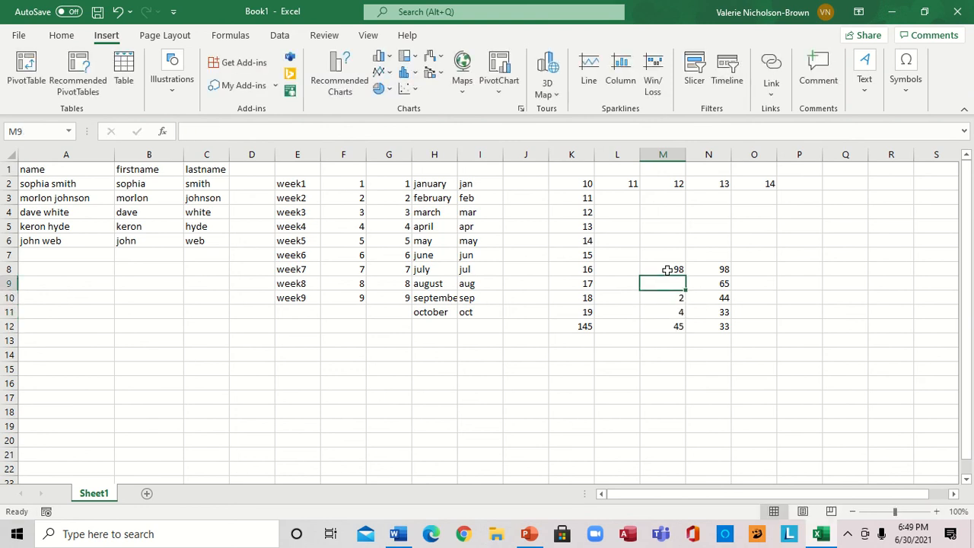
pyautogui.write('44')
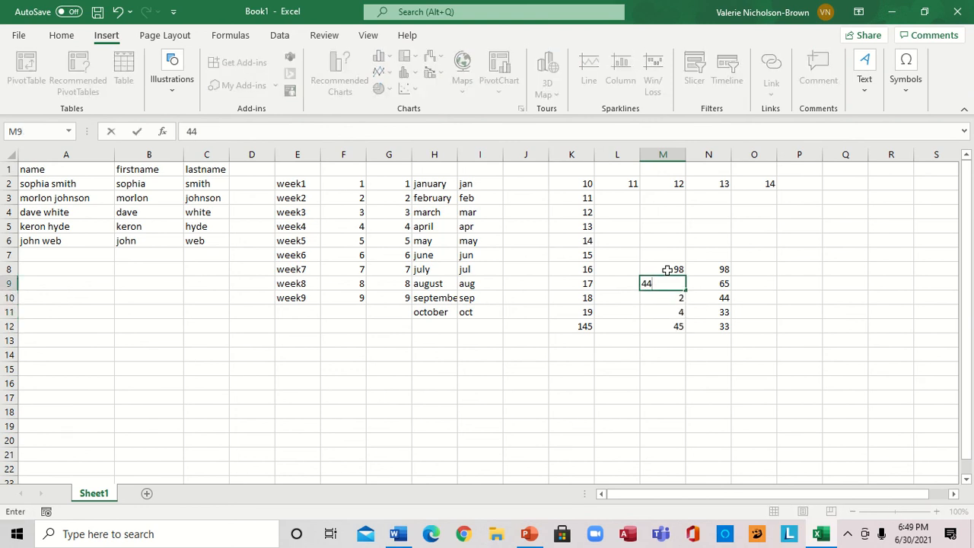
# Enter a SUM formula in O8 that adds M8 and N8
pyautogui.press('Right')
pyautogui.press('Right')
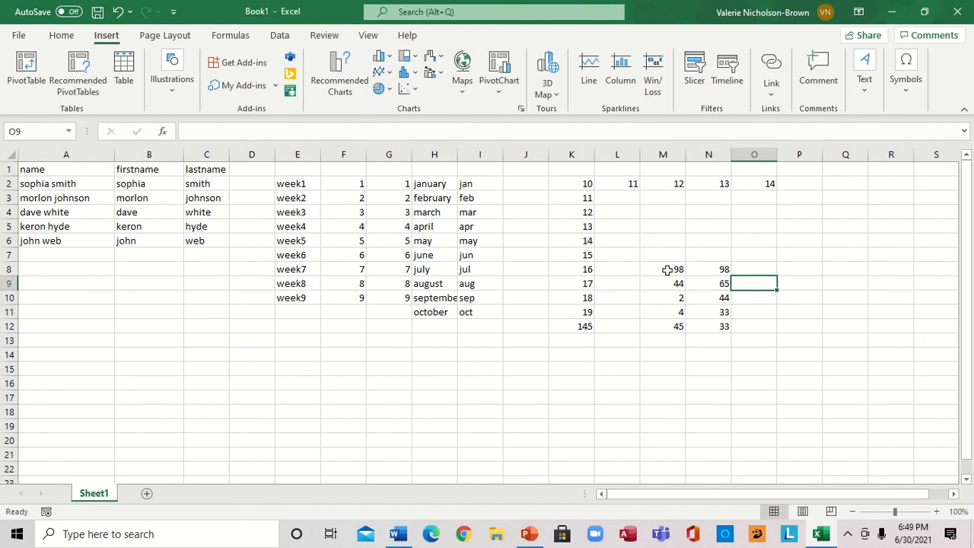
pyautogui.press('Up')
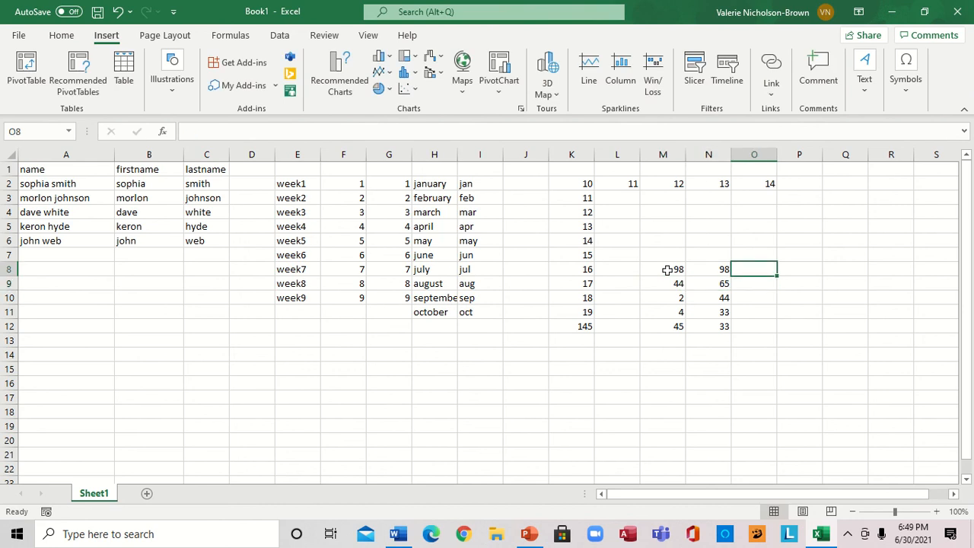
pyautogui.write('=')
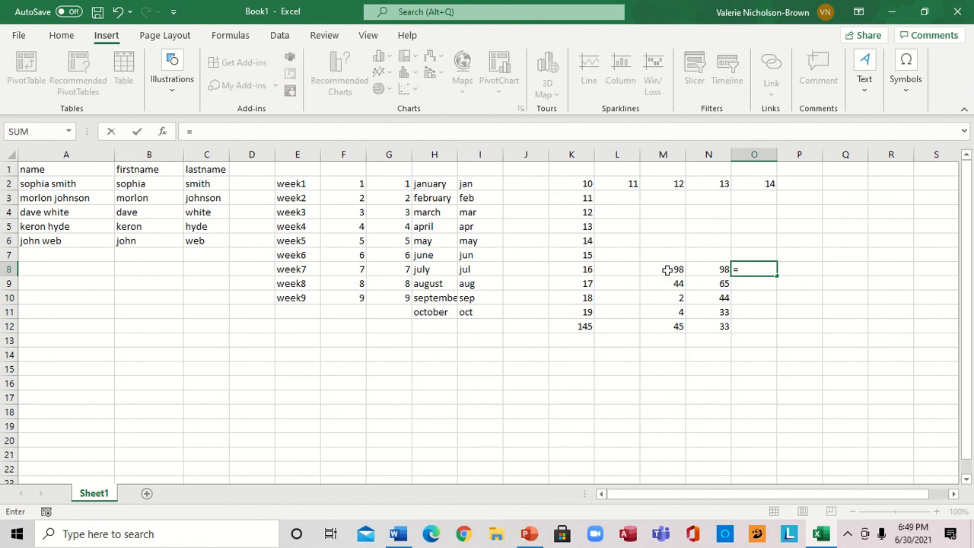
pyautogui.write('sum')
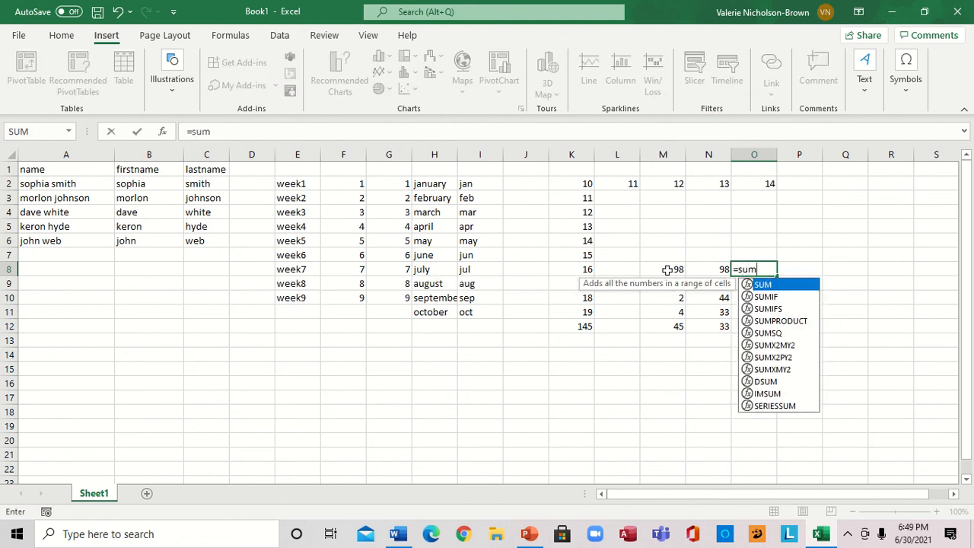
pyautogui.write('(')
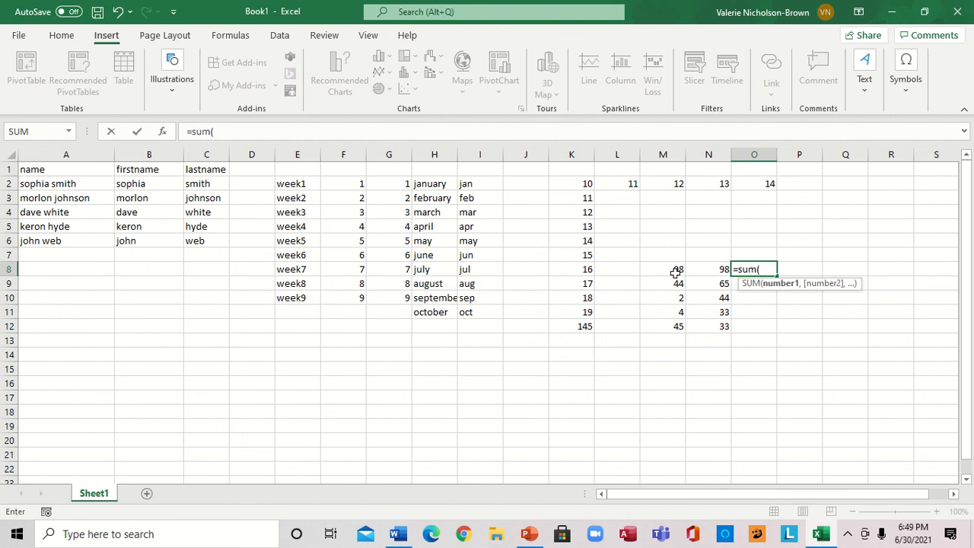
pyautogui.write('m')
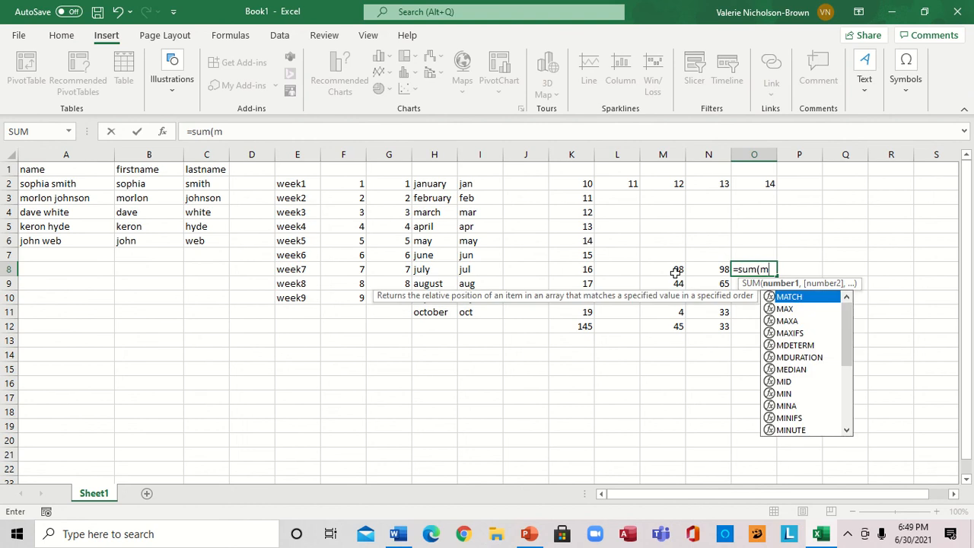
pyautogui.write('8:')
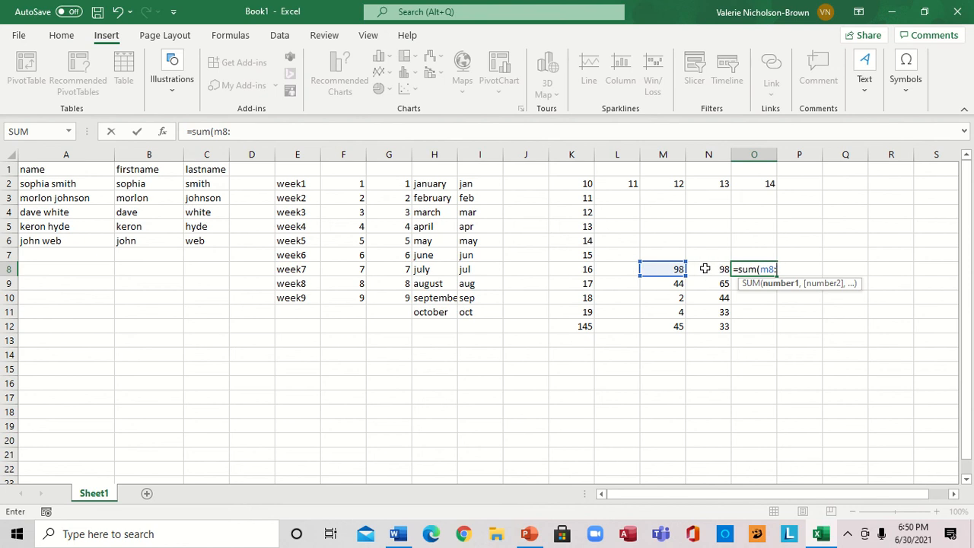
pyautogui.write('n')
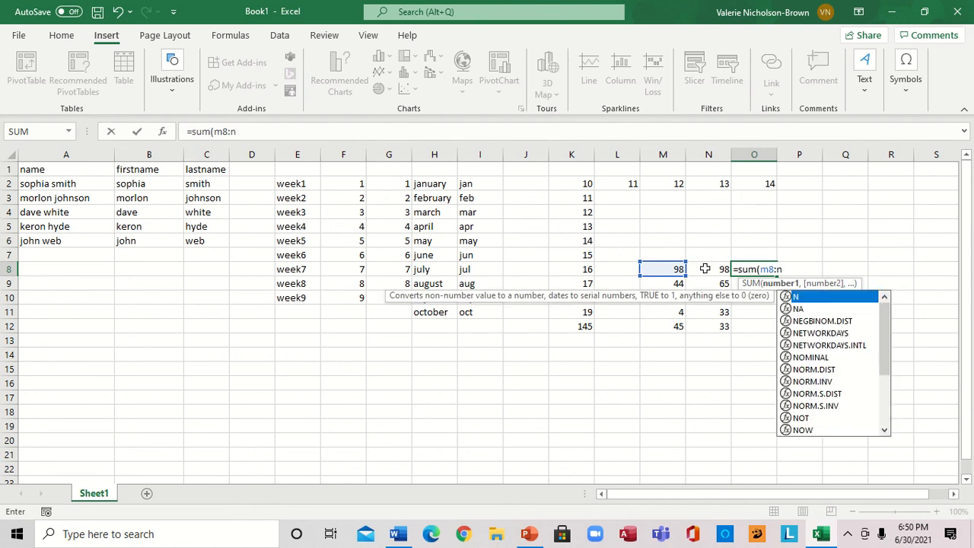
pyautogui.write('8')
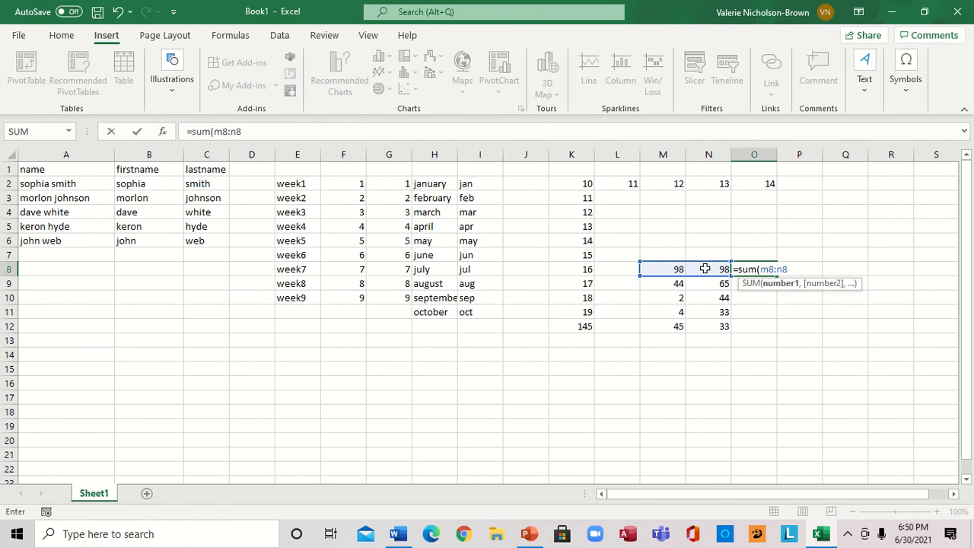
pyautogui.write(')')
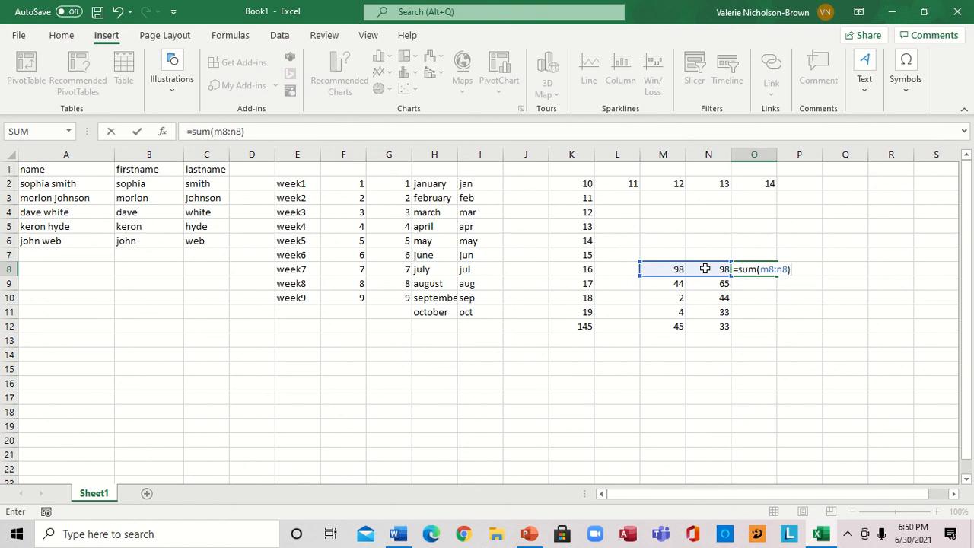
pyautogui.press('Return')
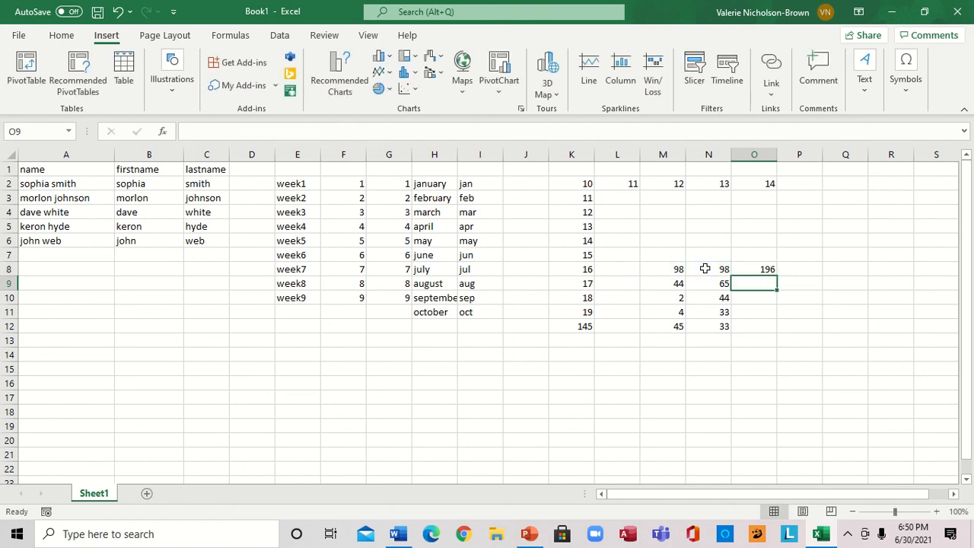
# Fill the O8 formula down to O12
pyautogui.click(757, 269)
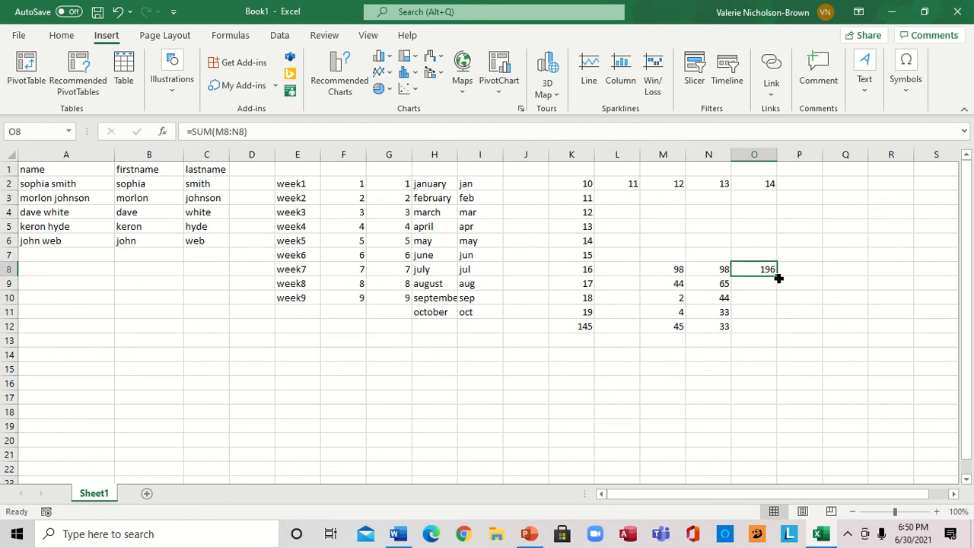
pyautogui.moveTo(778, 278); pyautogui.dragTo(766, 328)
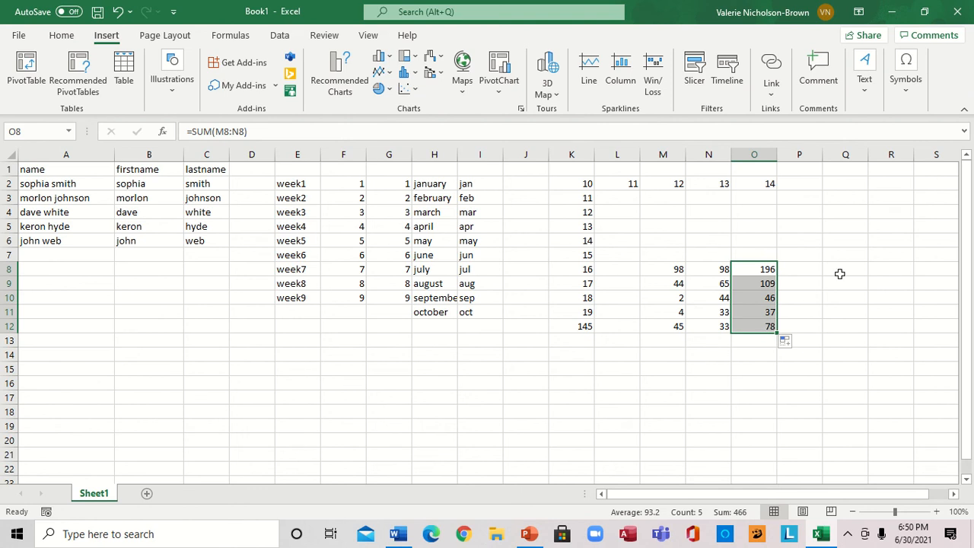
# Select M7:O12 and insert a 3-D Pie chart from it
pyautogui.click(839, 273)
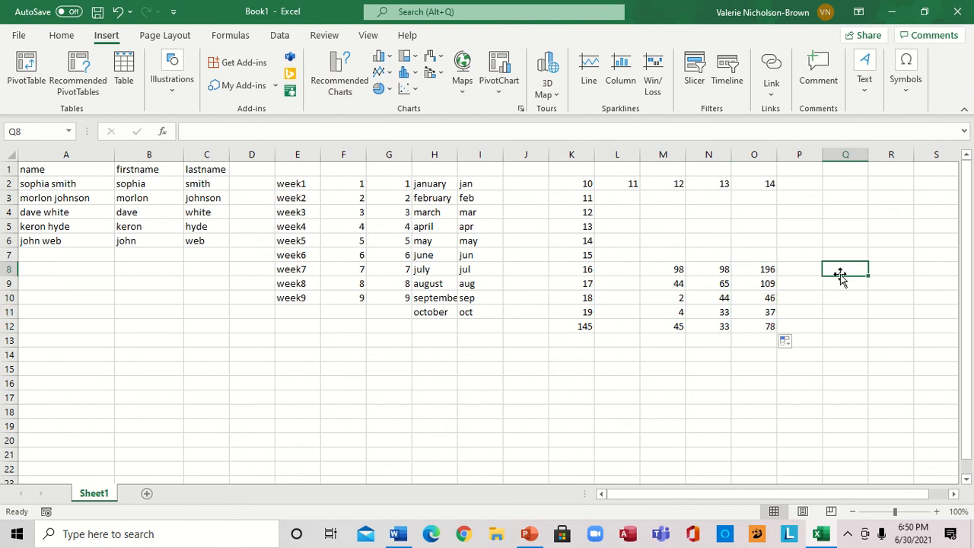
pyautogui.moveTo(656, 261); pyautogui.dragTo(754, 324)
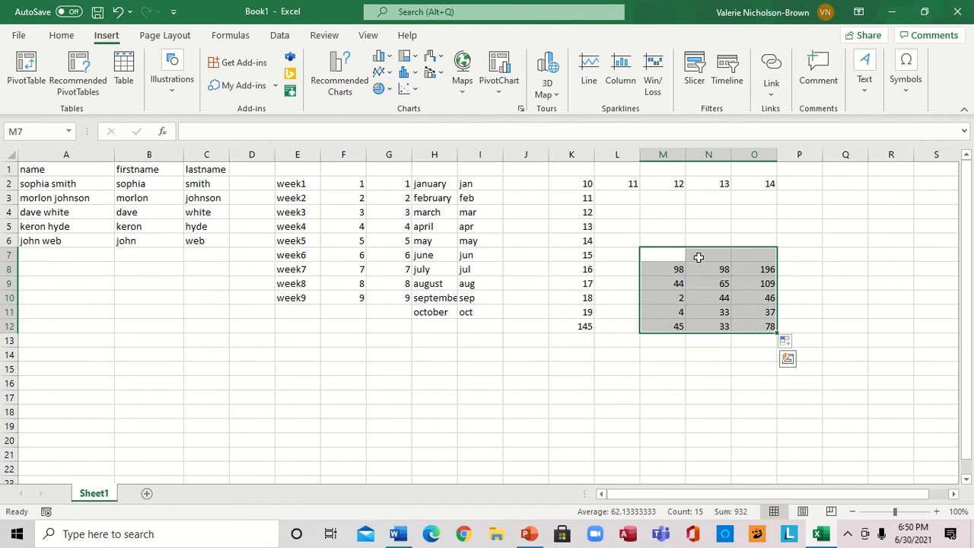
pyautogui.click(389, 90)
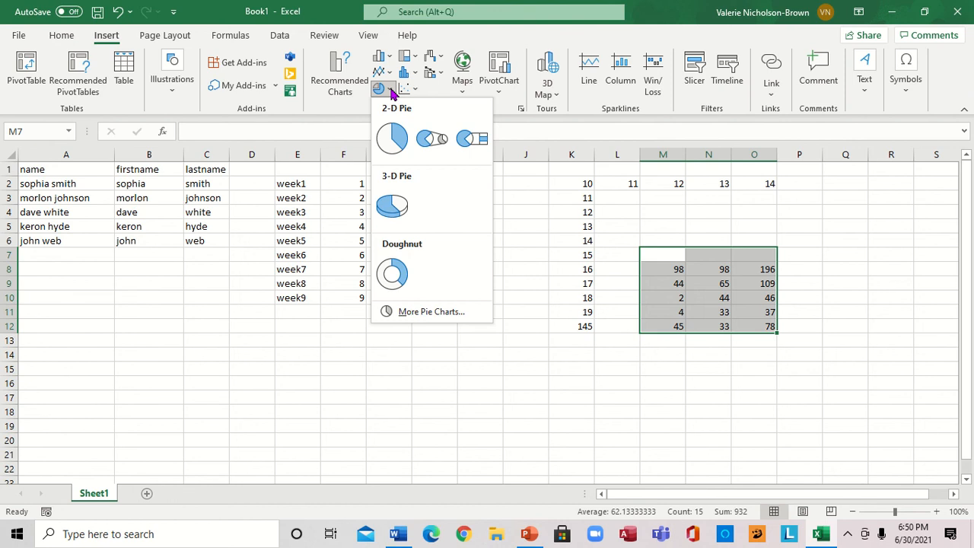
pyautogui.click(394, 210)
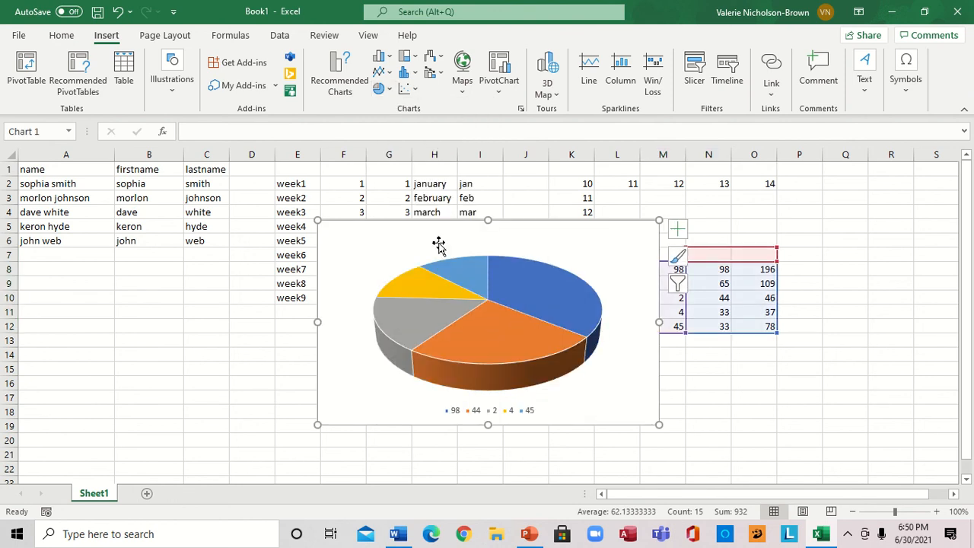
# Add data labels to the pie chart's data series
pyautogui.rightClick(532, 317)
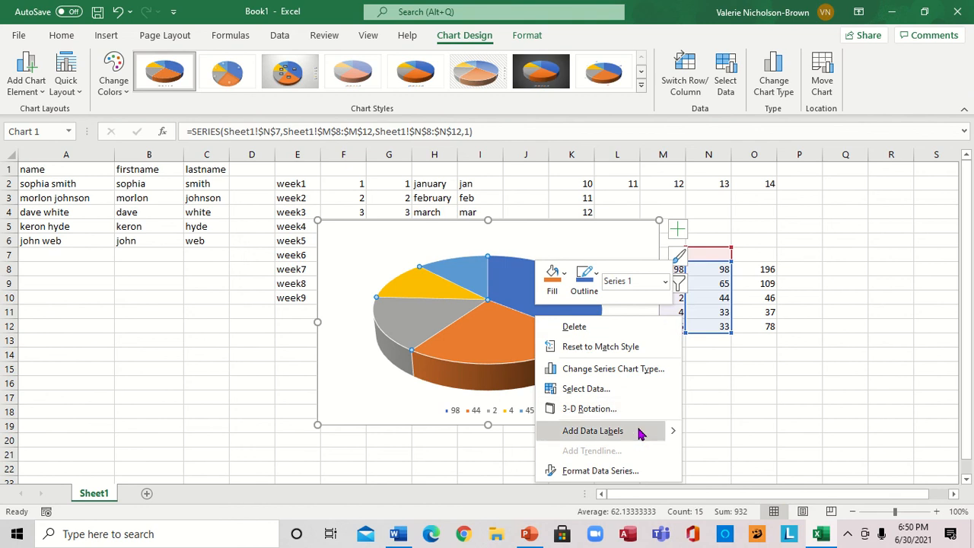
pyautogui.moveTo(658, 433)
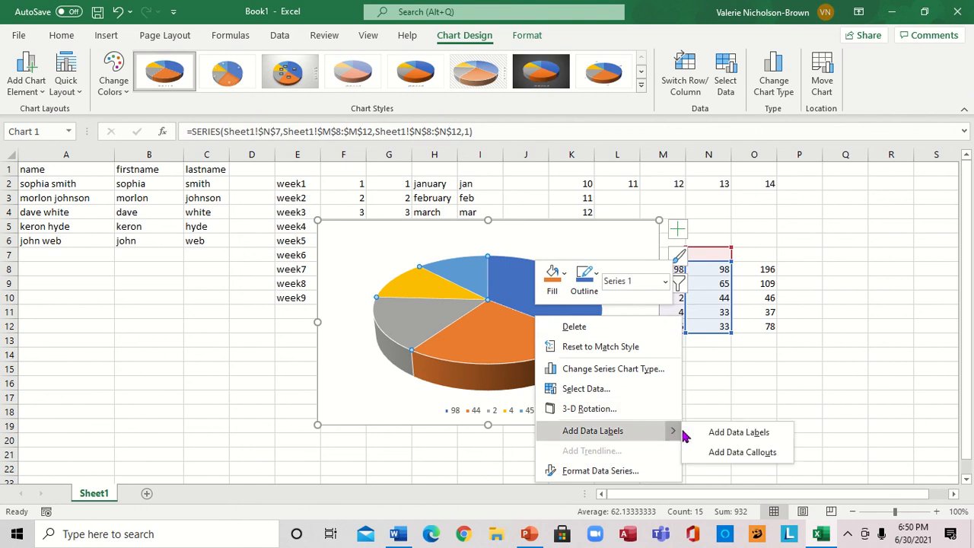
pyautogui.click(737, 438)
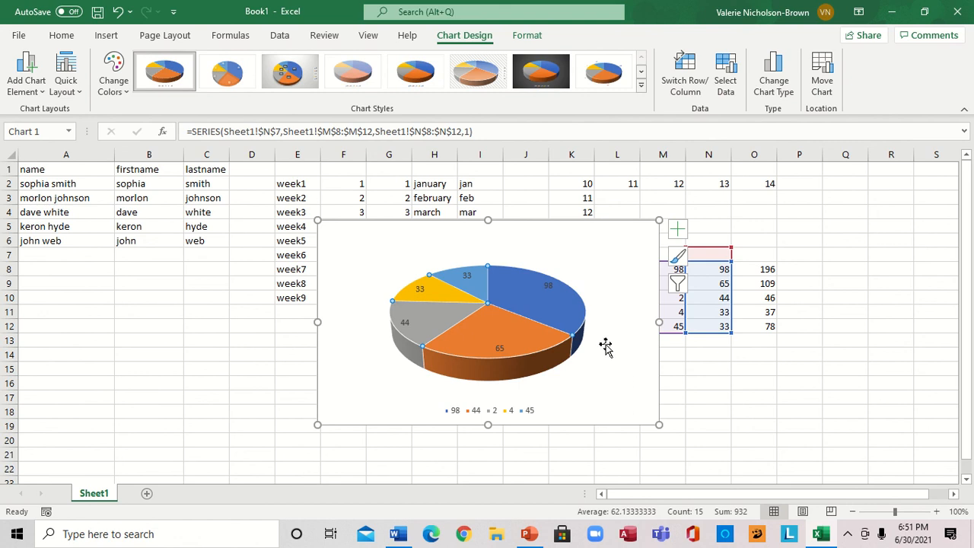
# Shrink the chart and move it below the data table, over roughly K13 to P22
pyautogui.moveTo(660, 219); pyautogui.dragTo(590, 279)
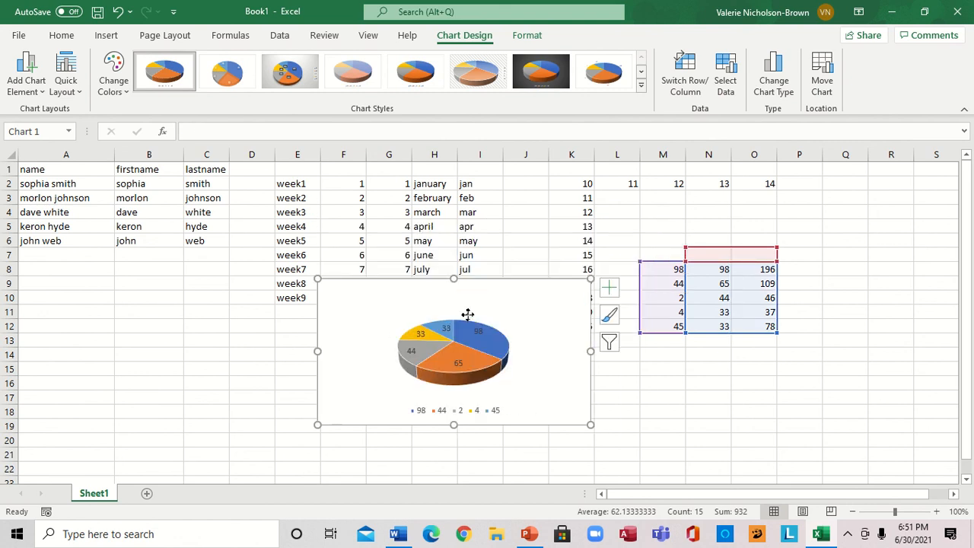
pyautogui.moveTo(467, 317); pyautogui.dragTo(572, 373)
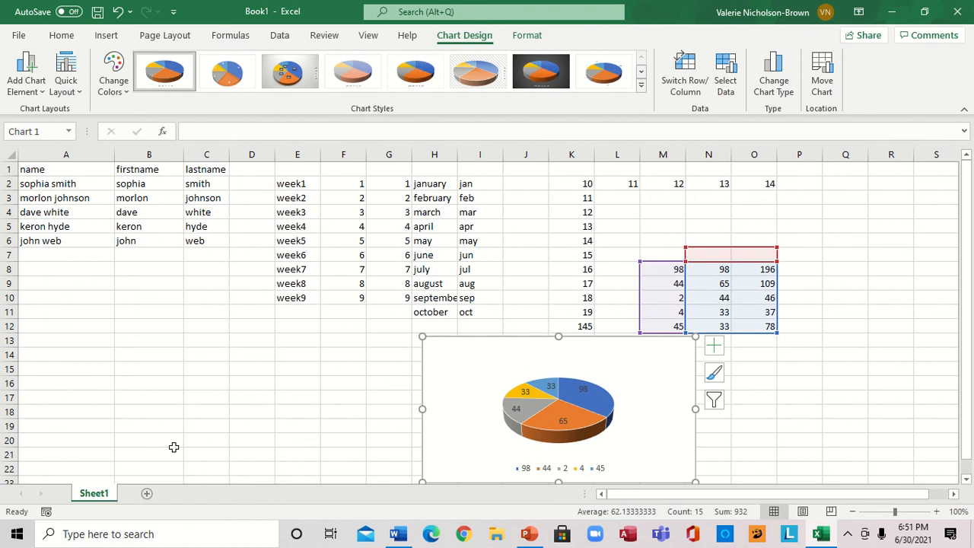
# Rename the worksheet tab Sheet1 to "monthly sheet"
pyautogui.rightClick(88, 493)
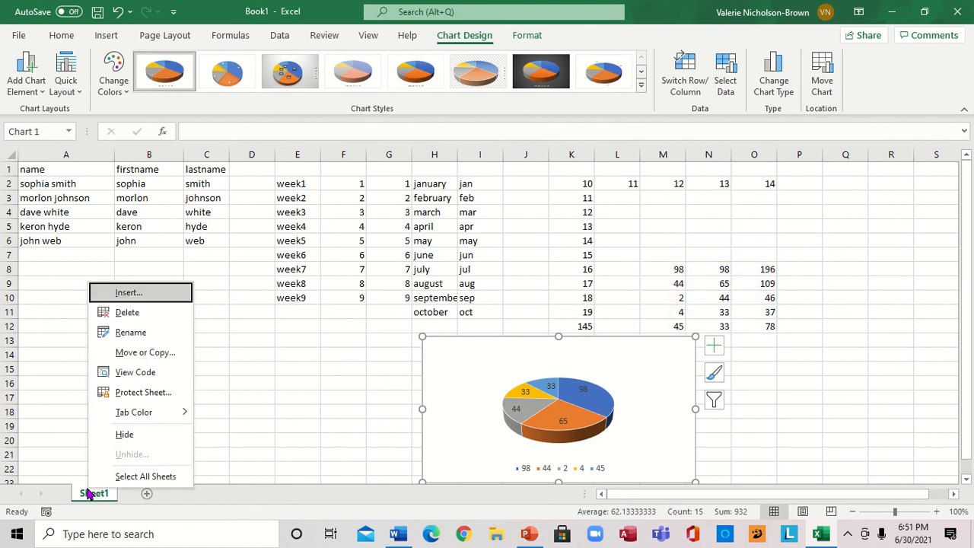
pyautogui.click(129, 332)
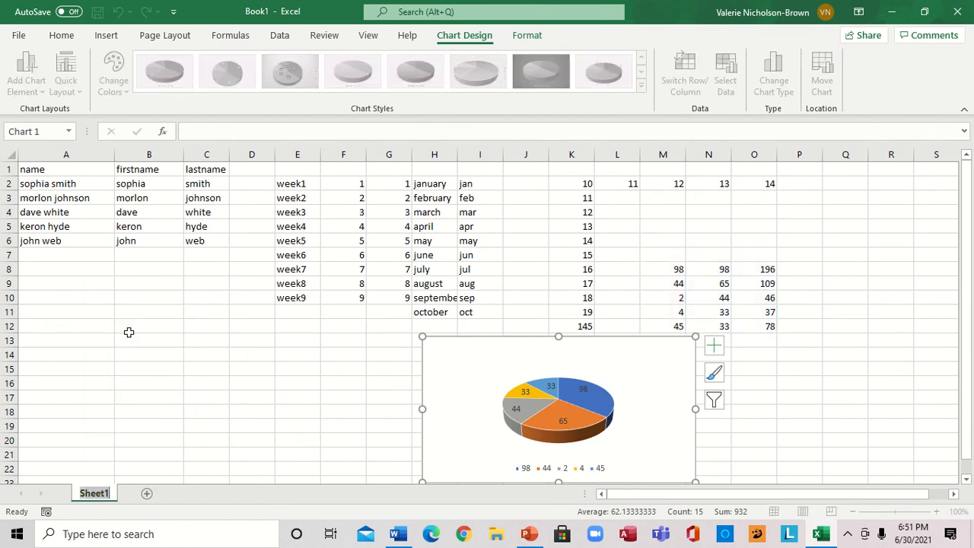
pyautogui.write('mon')
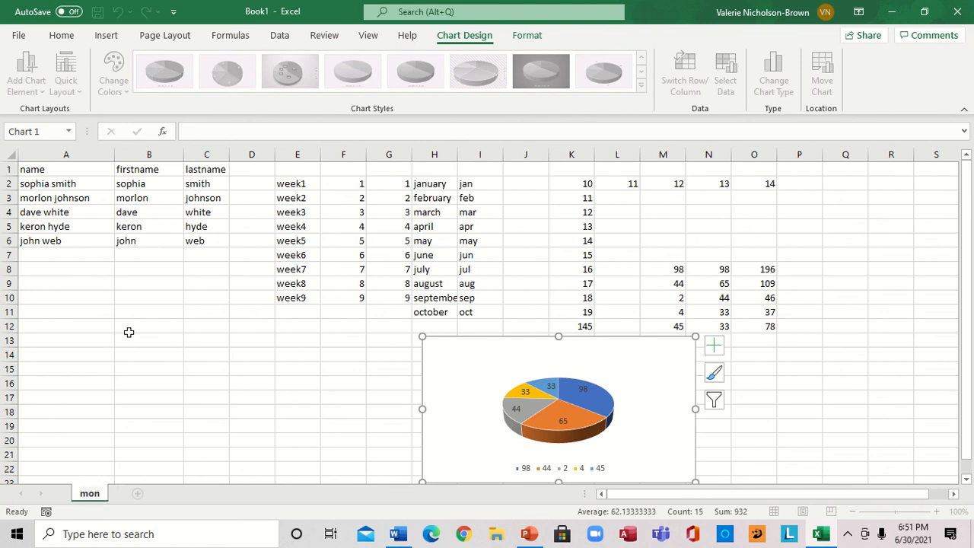
pyautogui.write('thly')
pyautogui.press('Return')
pyautogui.write('s')
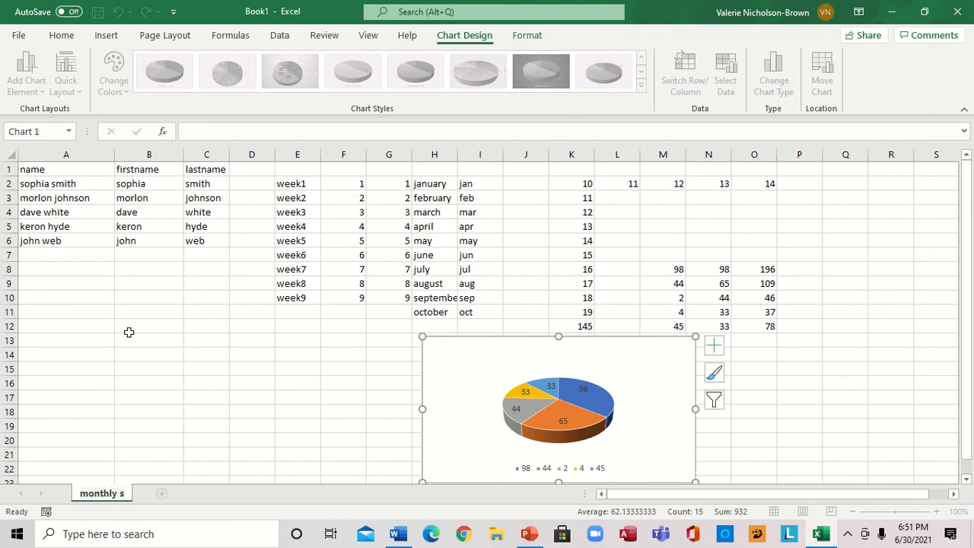
pyautogui.write('heet')
pyautogui.press('Return')
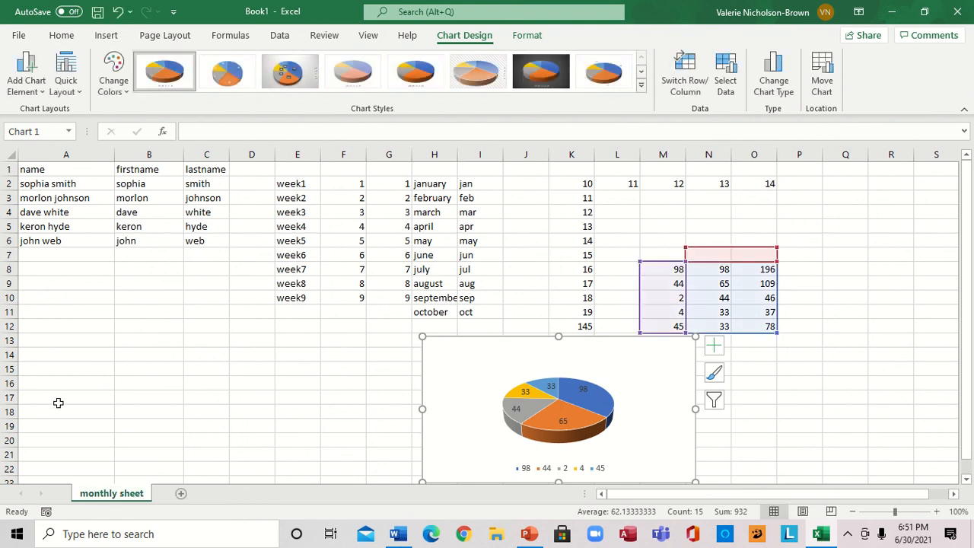